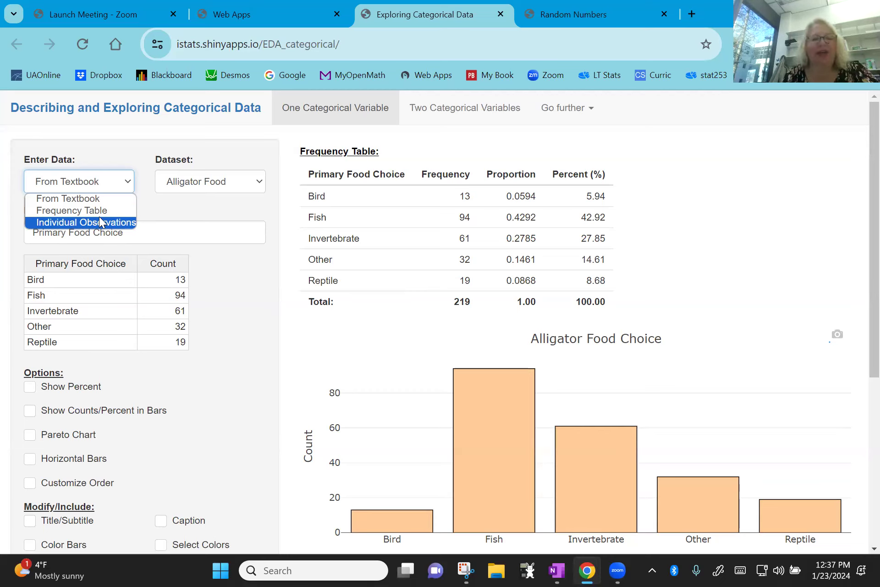
Step: Switch the data entry to a frequency table with 5 categories
{"action": "left_click", "coordinate": [101, 210]}
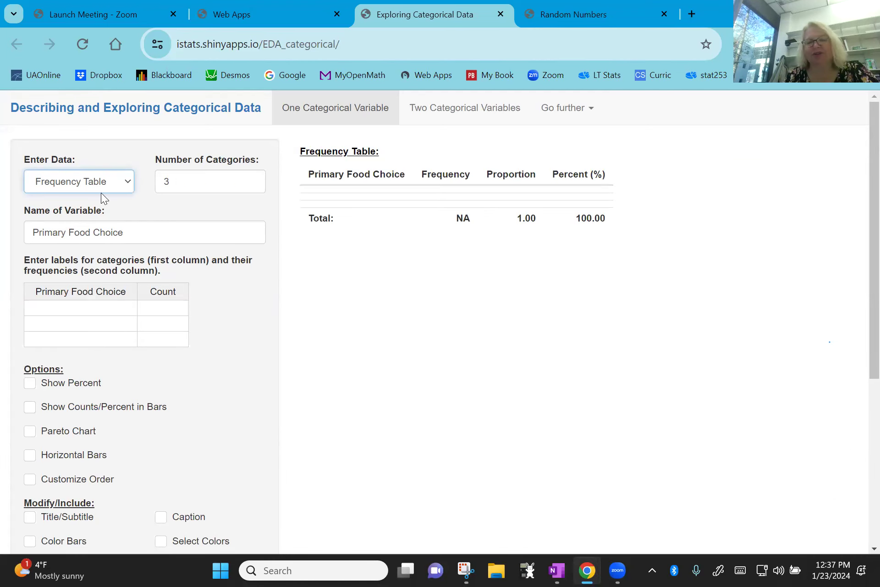
{"action": "left_click_drag", "start_coordinate": [169, 182], "coordinate": [149, 185]}
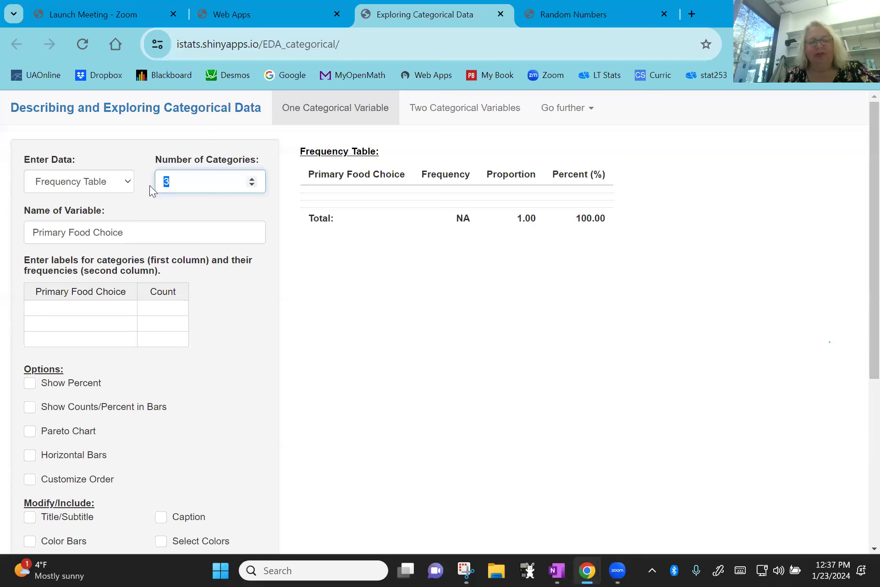
{"action": "type", "text": "5"}
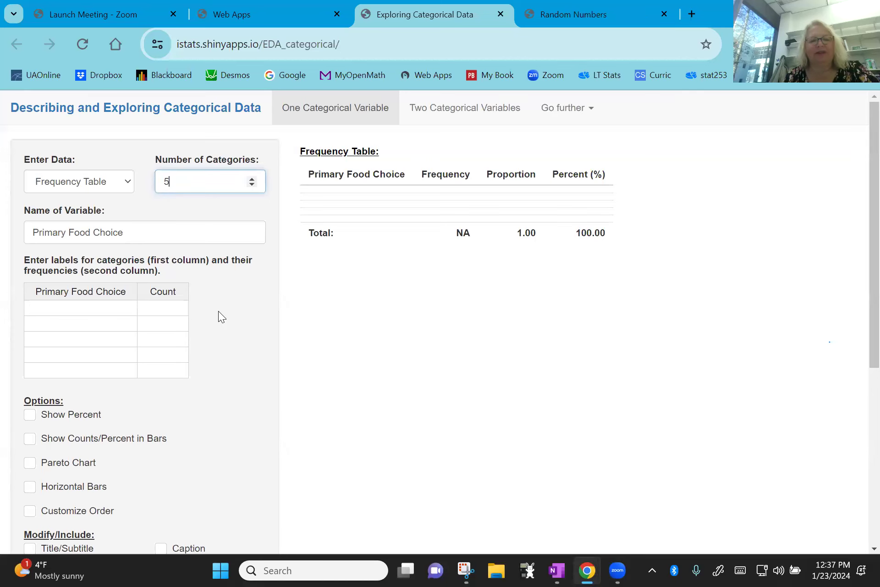
Step: Name the variable Skittles Color and select the first category cell of the data entry table
{"action": "left_click_drag", "start_coordinate": [163, 237], "coordinate": [31, 222]}
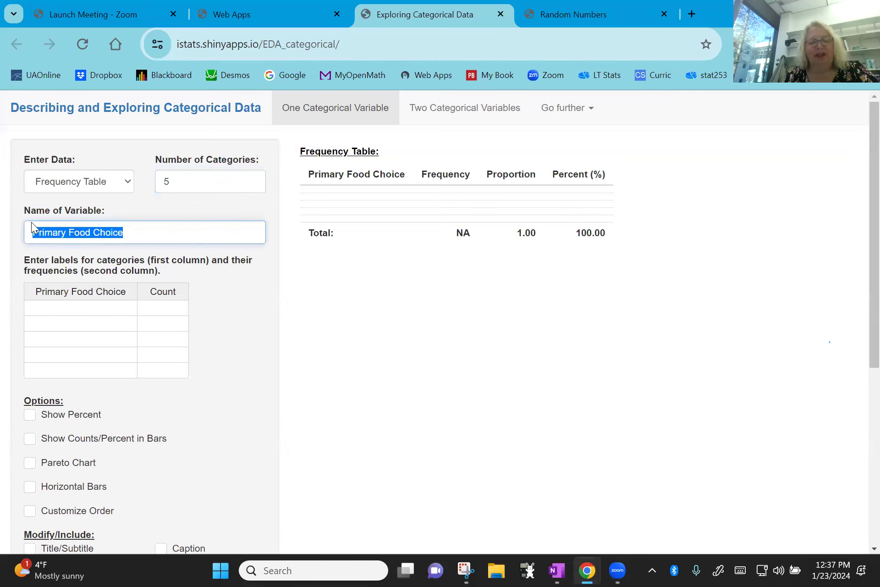
{"action": "type", "text": "Skittle"}
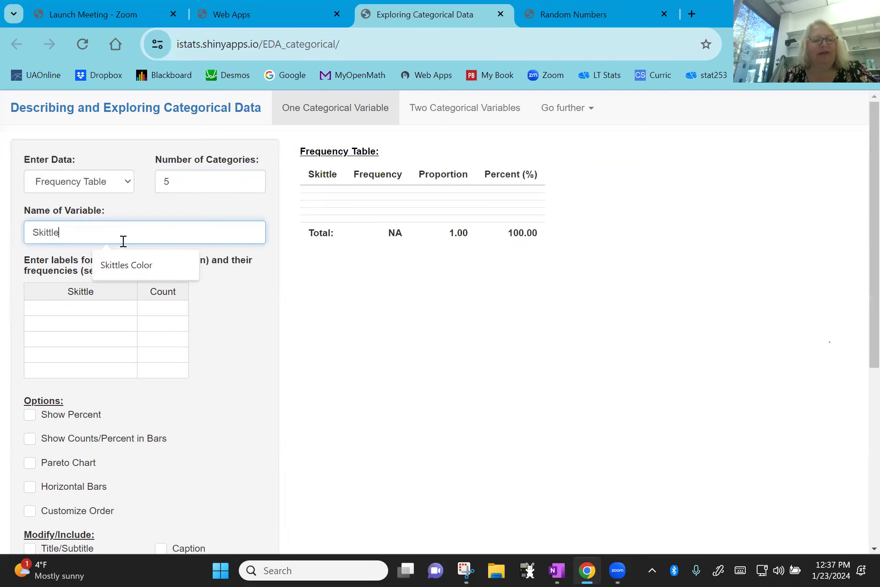
{"action": "left_click", "coordinate": [129, 265]}
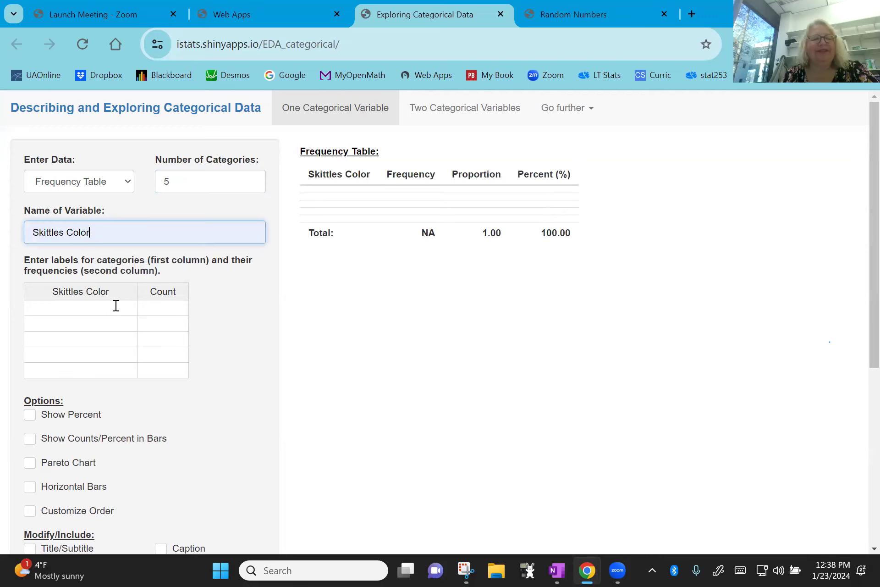
{"action": "left_click", "coordinate": [95, 309]}
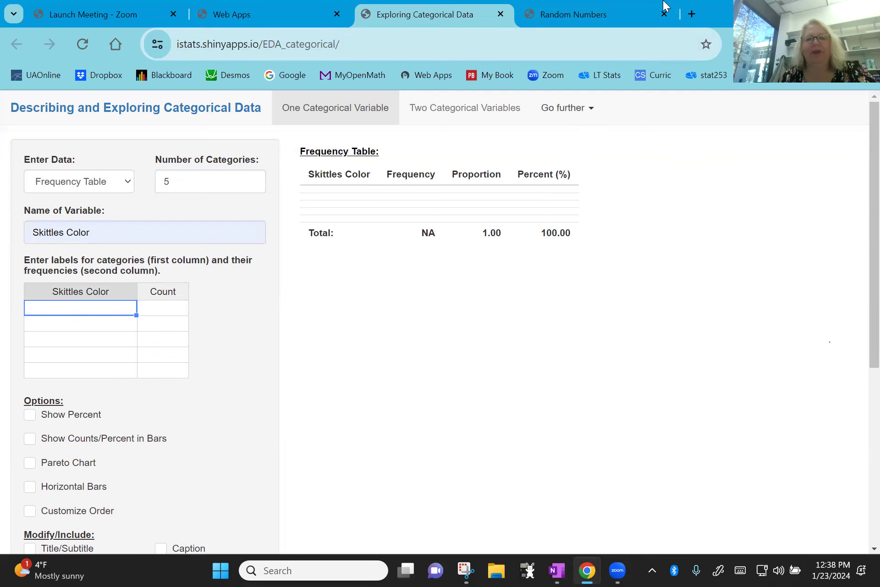
Step: Arrange the browser and OneNote windows side by side, with the notes' Skittle Color and Frequency columns in view
{"action": "left_click_drag", "start_coordinate": [718, 14], "coordinate": [706, 104]}
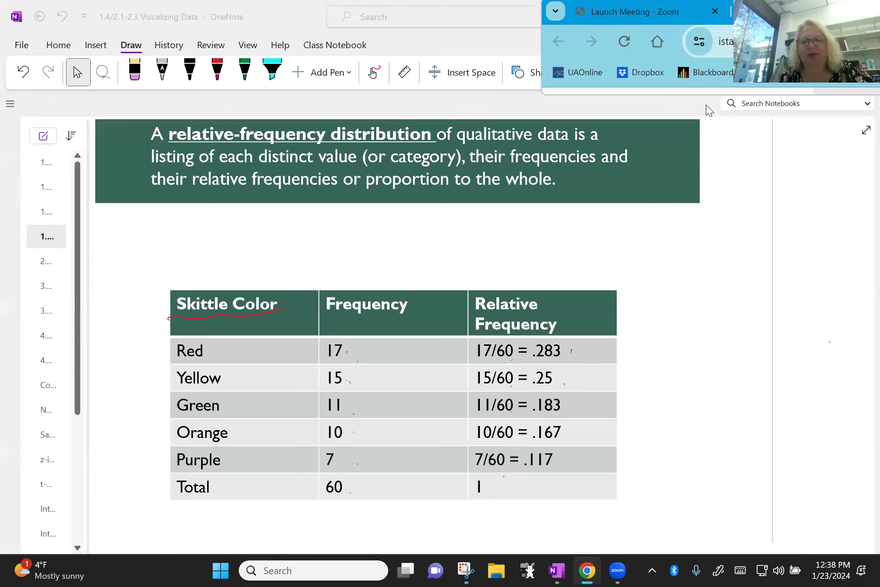
{"action": "left_click_drag", "start_coordinate": [706, 104], "coordinate": [2, 137]}
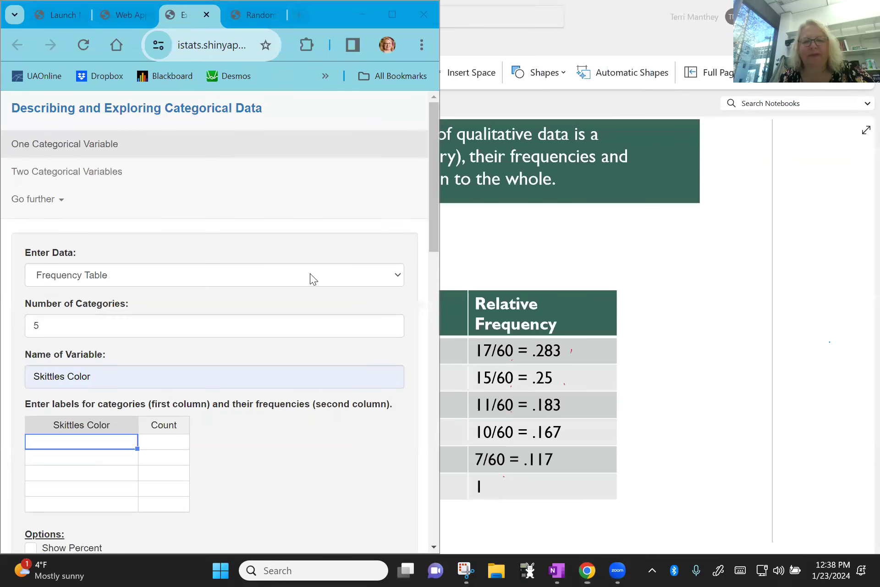
{"action": "left_click", "coordinate": [520, 251]}
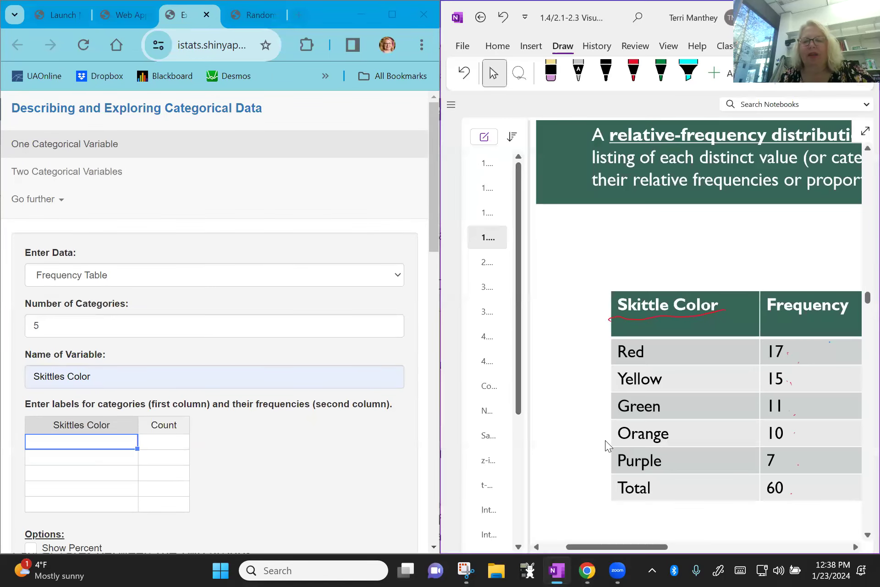
{"action": "scroll", "coordinate": [607, 440], "scroll_direction": "right", "scroll_amount": 1}
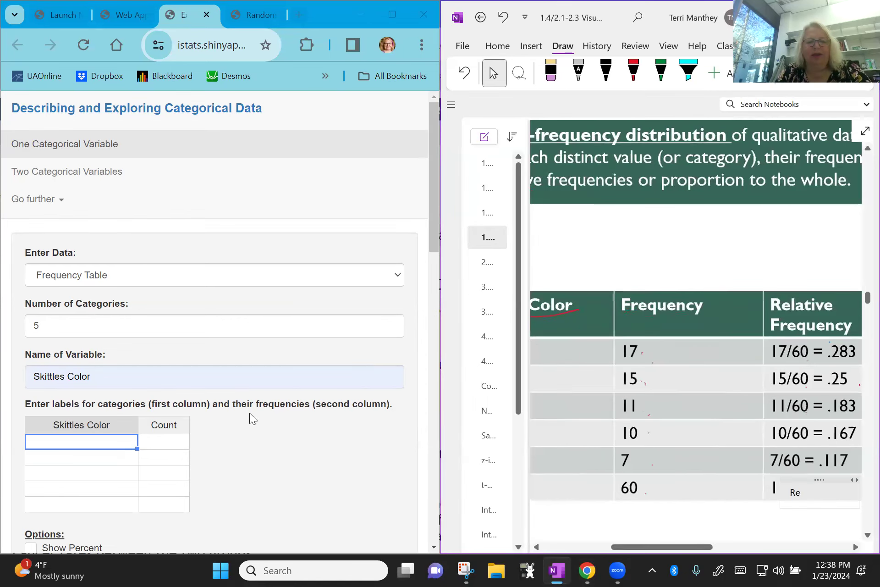
{"action": "key", "text": "BackSpace"}
{"action": "key", "text": "BackSpace"}
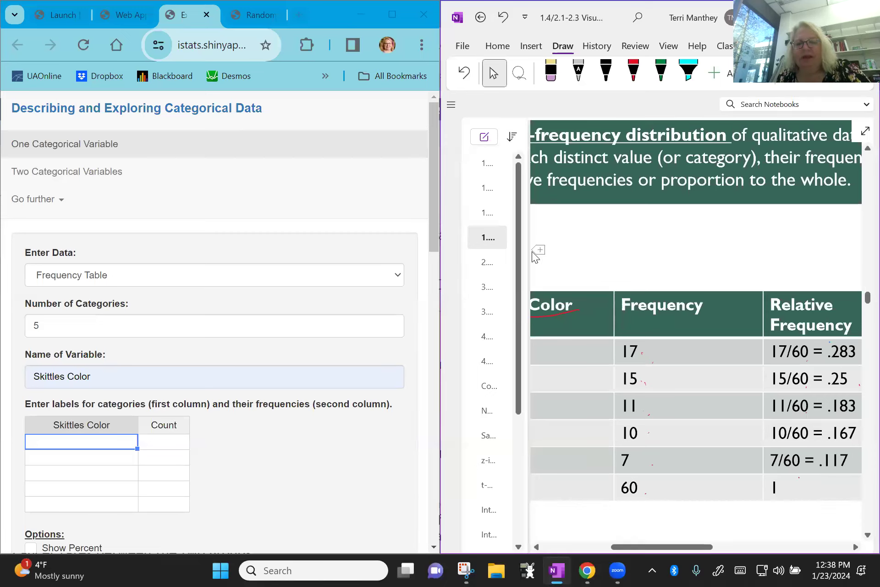
{"action": "left_click_drag", "start_coordinate": [648, 548], "coordinate": [623, 552]}
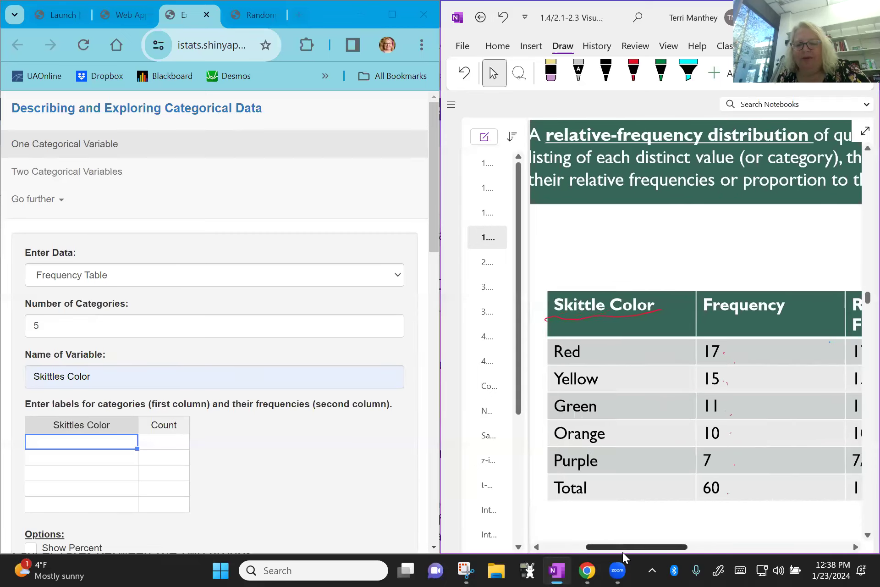
Step: Enter the first two categories in the data table: Red with count 17 and Yellow with count 15
{"action": "left_click", "coordinate": [58, 443]}
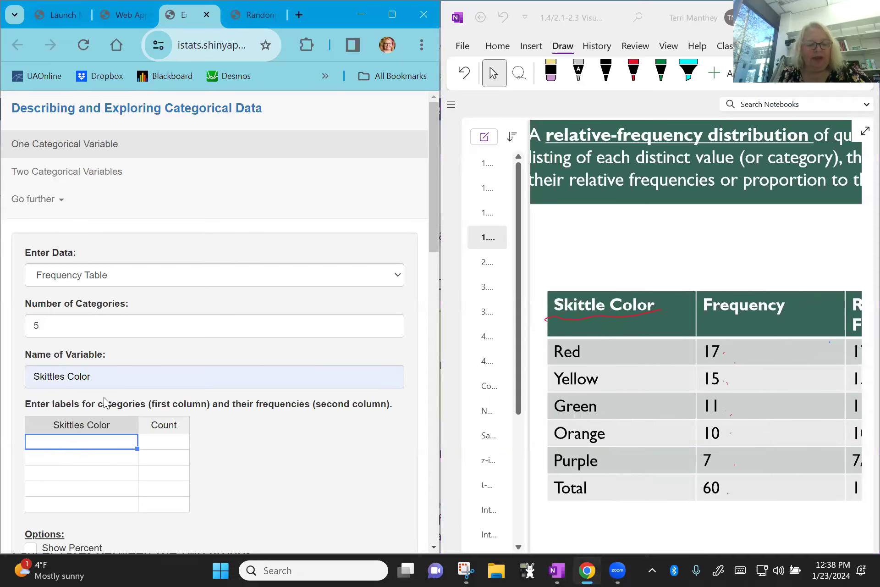
{"action": "type", "text": "Red"}
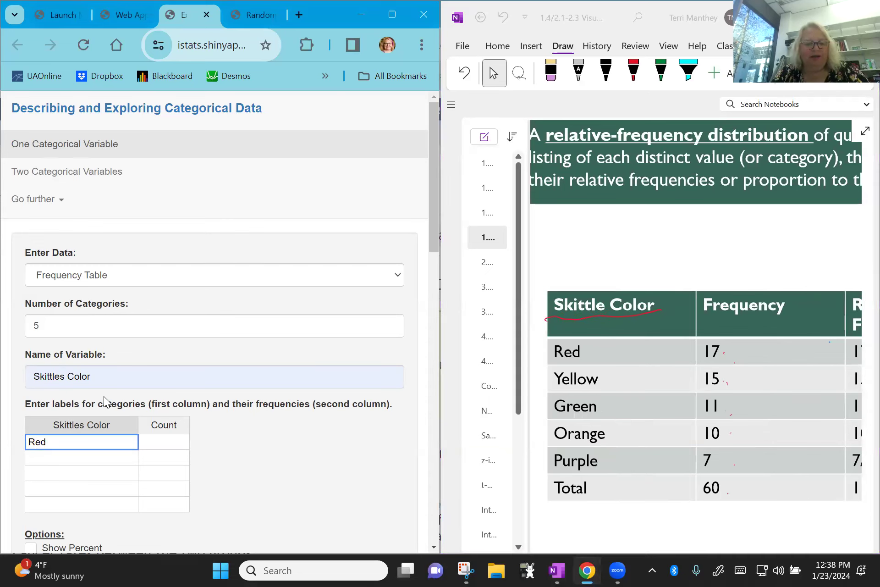
{"action": "key", "text": "Tab"}
{"action": "type", "text": "17"}
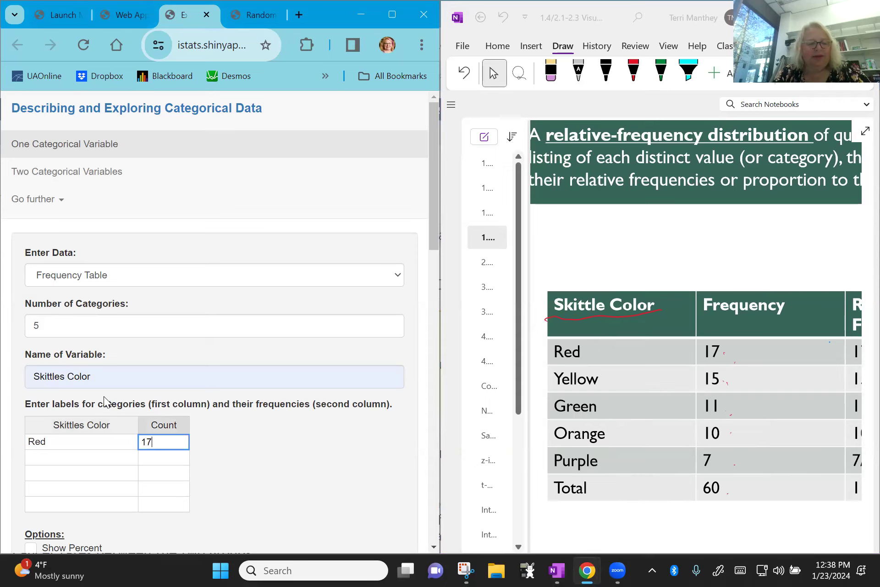
{"action": "key", "text": "Tab"}
{"action": "type", "text": "Yel"}
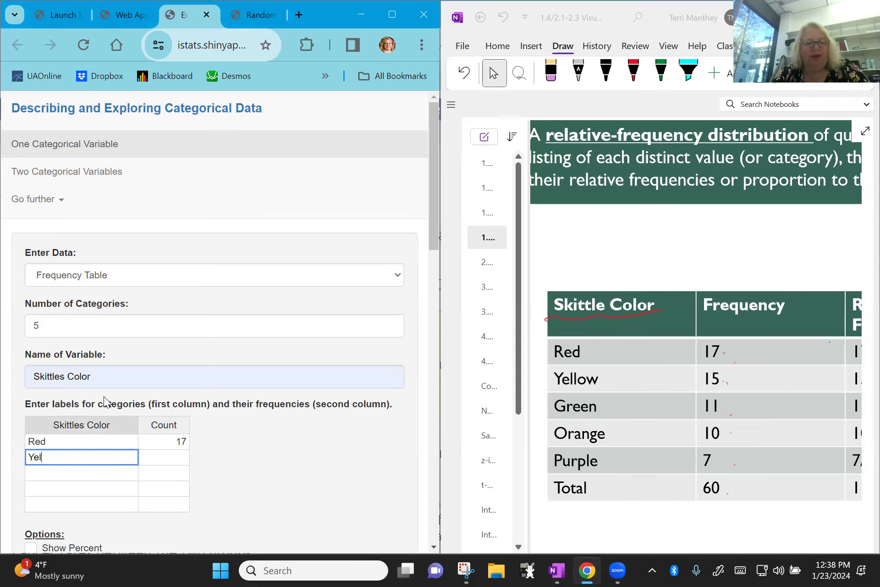
{"action": "type", "text": "low"}
{"action": "key", "text": "Tab"}
{"action": "type", "text": "15"}
{"action": "key", "text": "Tab"}
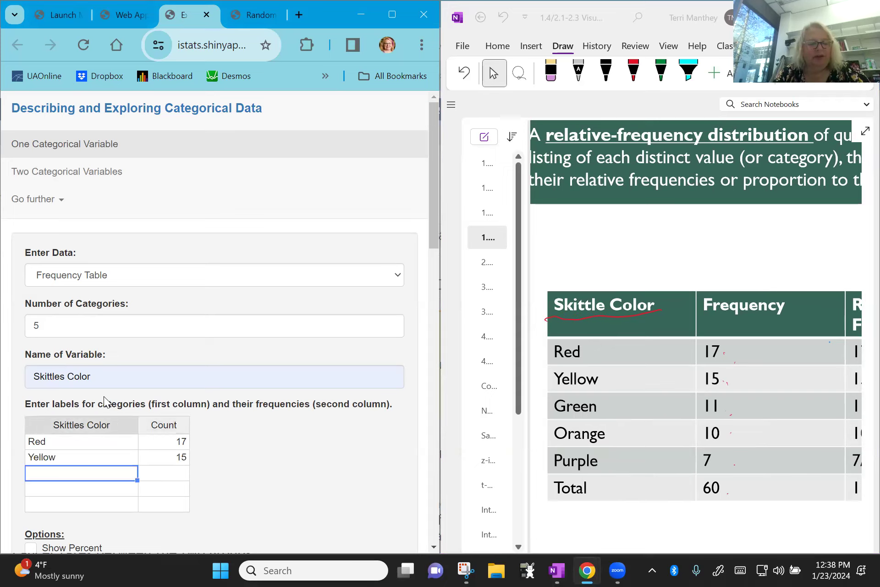
Step: Add the categories Green with count 11 and Orange with count 10 to the data table
{"action": "type", "text": "G"}
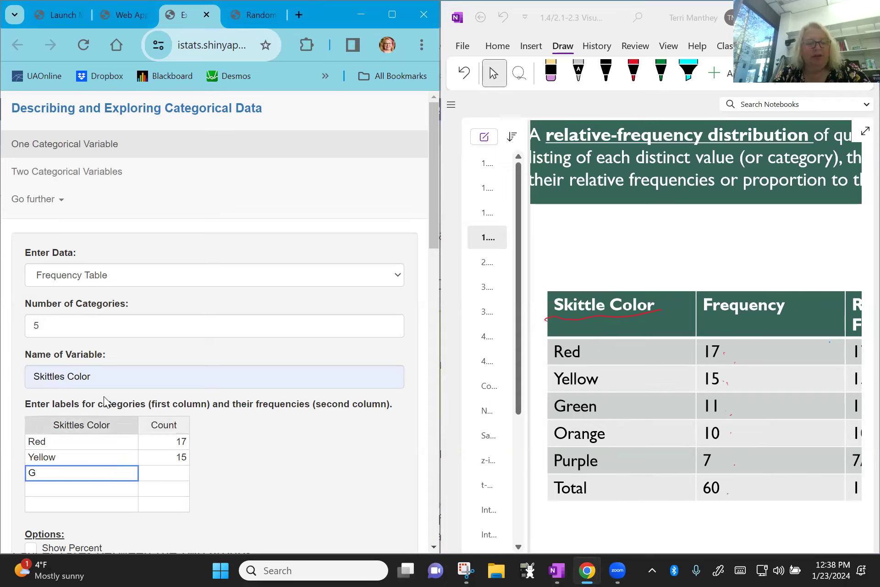
{"action": "type", "text": "reen"}
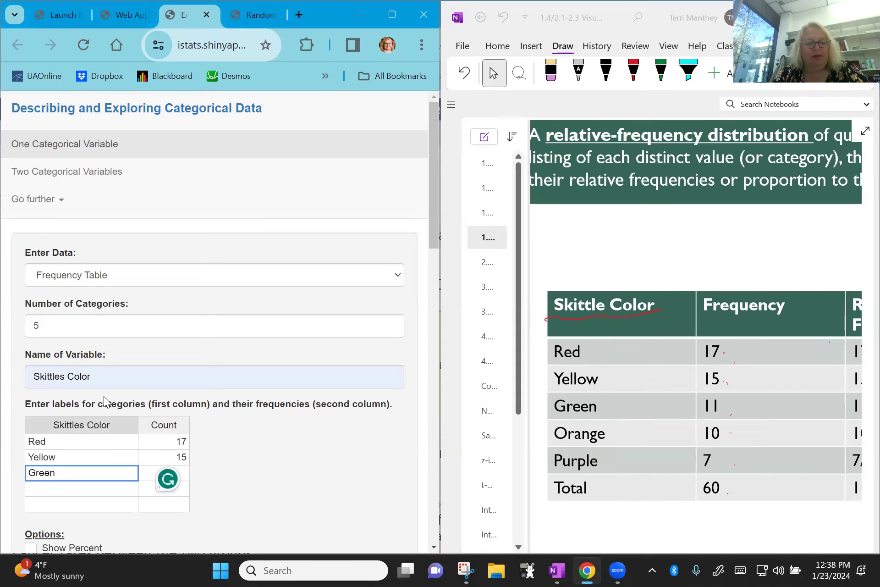
{"action": "key", "text": "Tab"}
{"action": "type", "text": "11"}
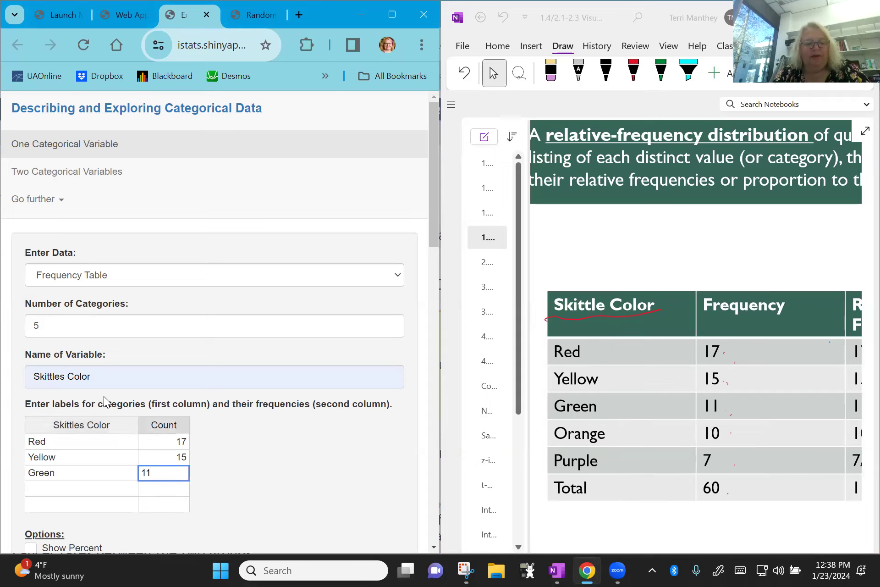
{"action": "key", "text": "Tab"}
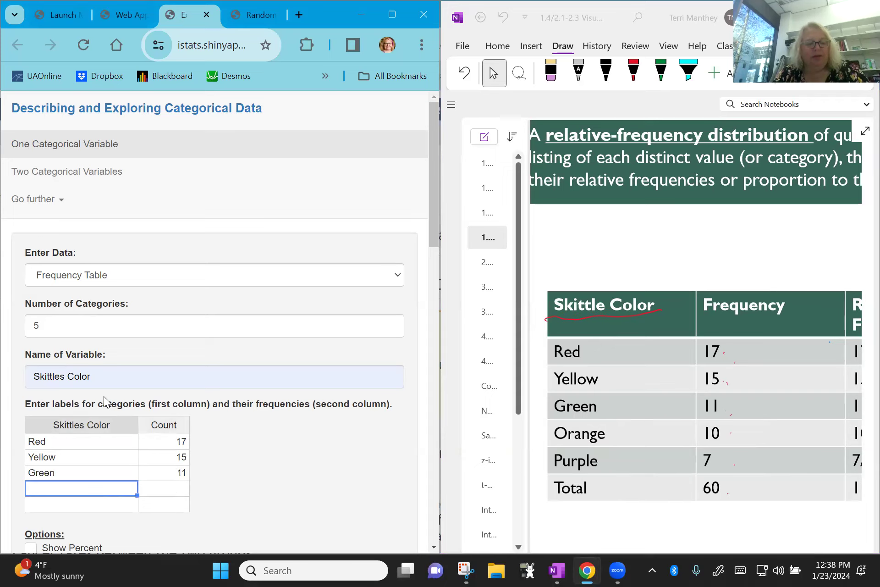
{"action": "key", "text": "Return"}
{"action": "type", "text": "Orange"}
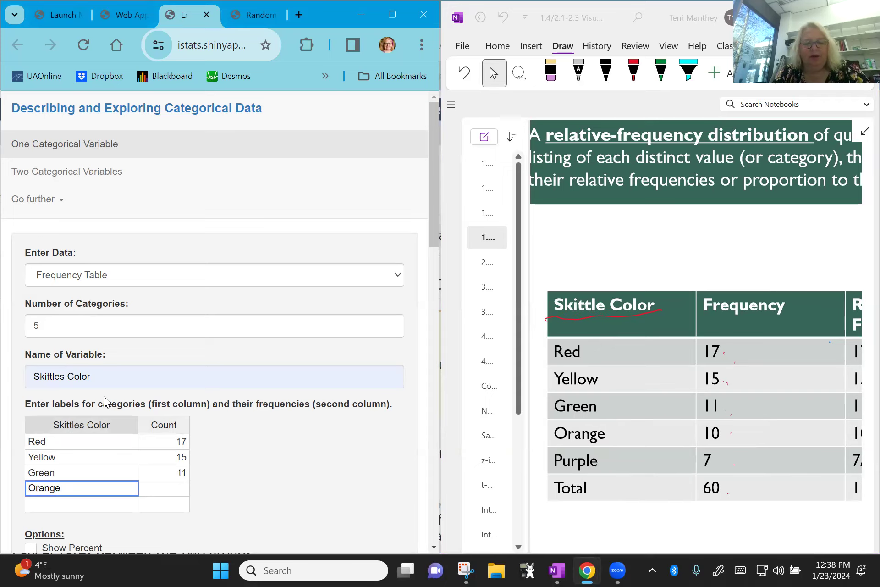
{"action": "key", "text": "Tab"}
{"action": "type", "text": "10"}
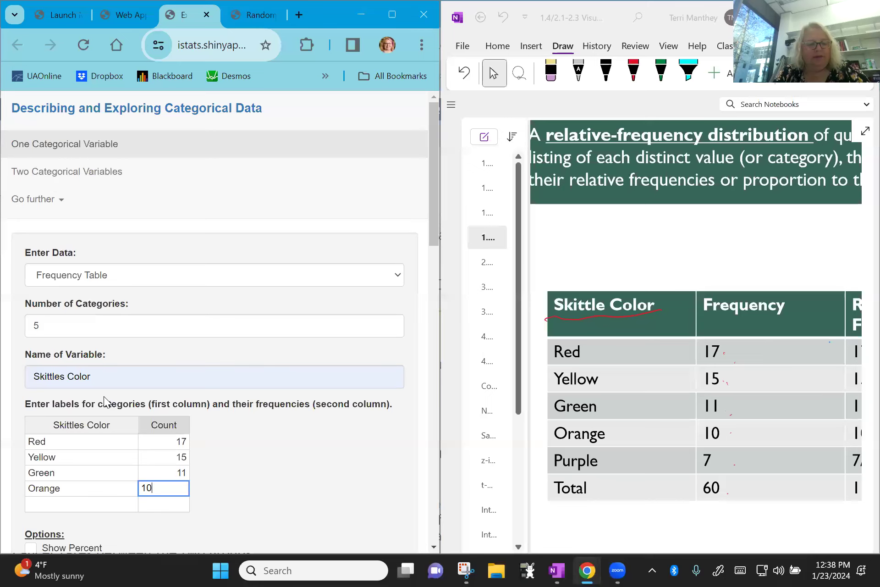
{"action": "key", "text": "Tab"}
Step: Complete the data table with the category Purple and count 7
{"action": "type", "text": "Purple"}
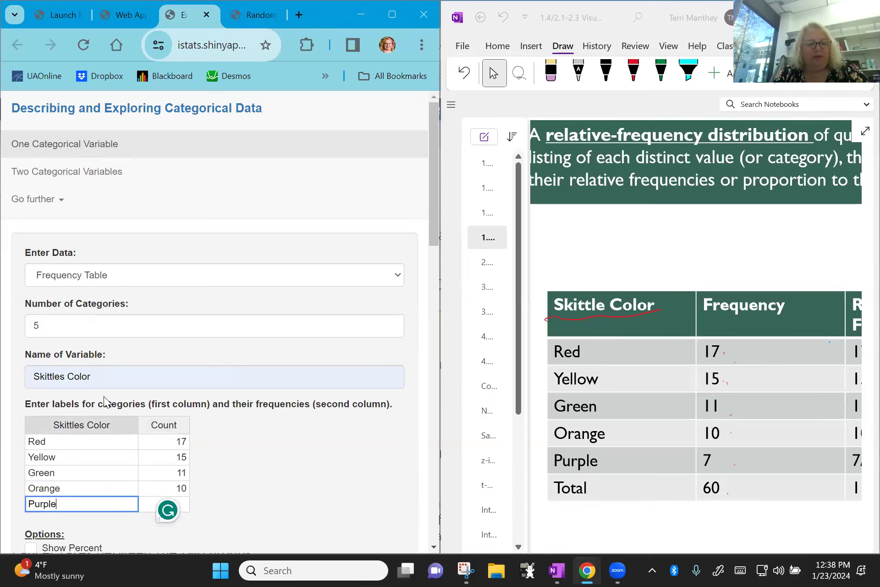
{"action": "key", "text": "Tab"}
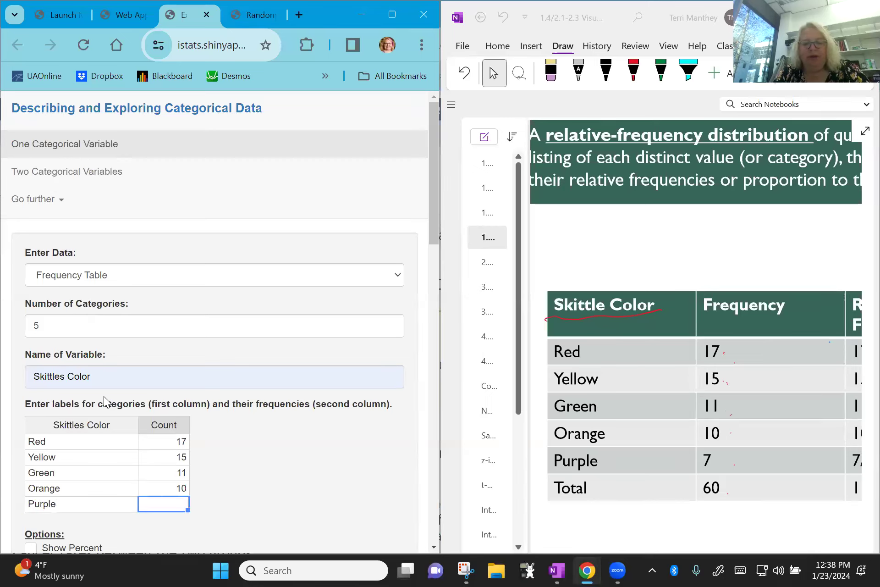
{"action": "type", "text": "7"}
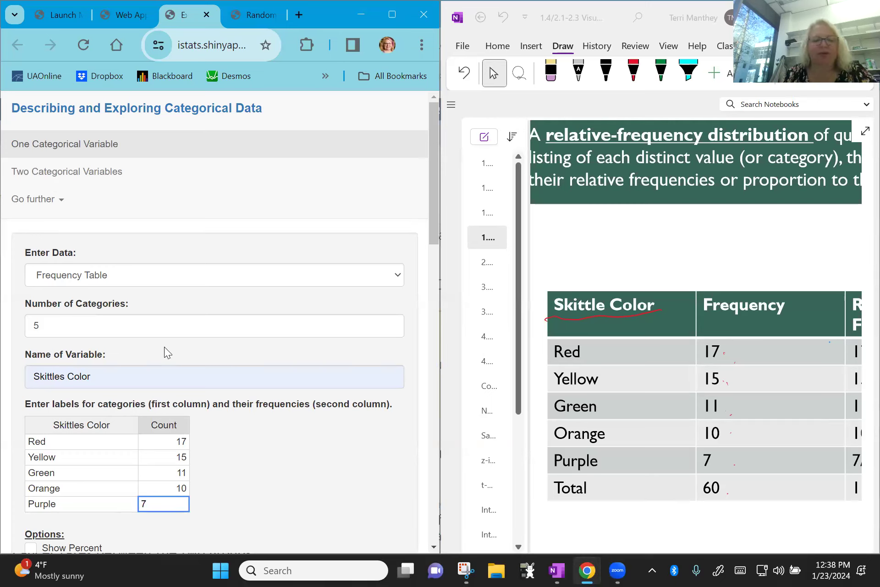
{"action": "left_click", "coordinate": [288, 458]}
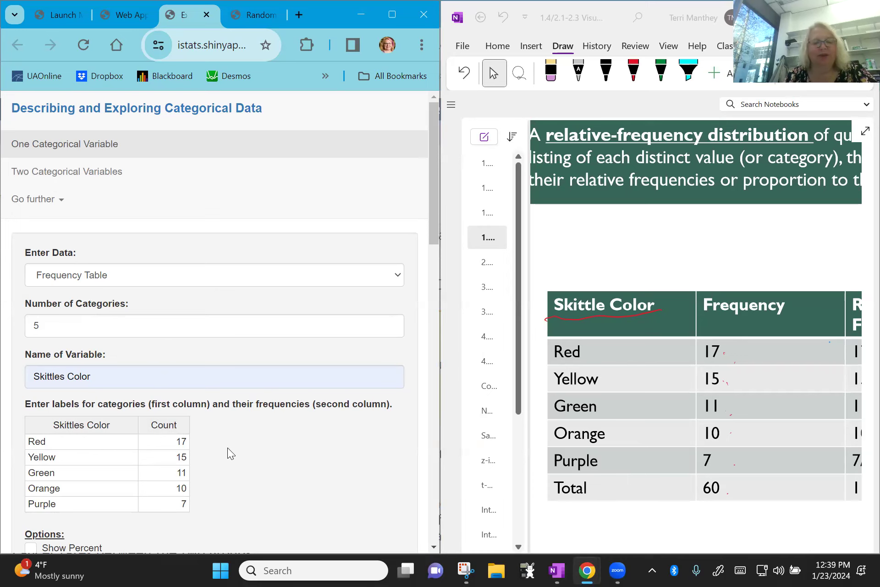
Step: Maximize the browser window and examine the Proportion values in the generated frequency table
{"action": "scroll", "coordinate": [244, 441], "scroll_direction": "down", "scroll_amount": 1}
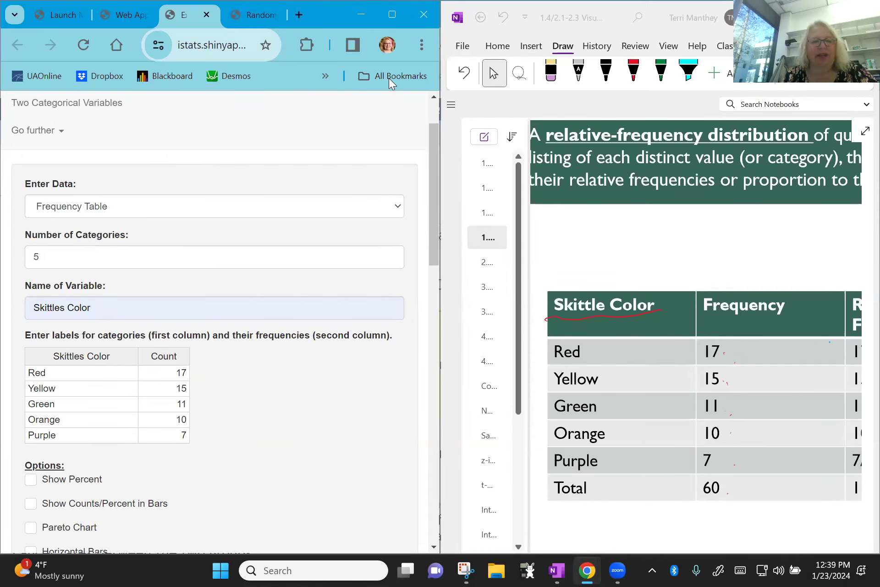
{"action": "left_click_drag", "start_coordinate": [396, 11], "coordinate": [395, 12]}
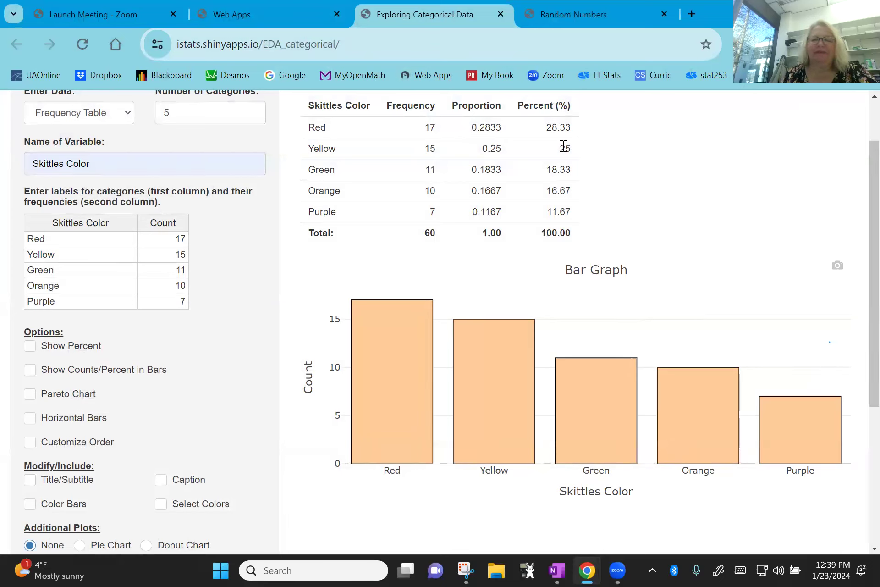
{"action": "left_click_drag", "start_coordinate": [458, 123], "coordinate": [524, 221]}
{"action": "left_click", "coordinate": [639, 202]}
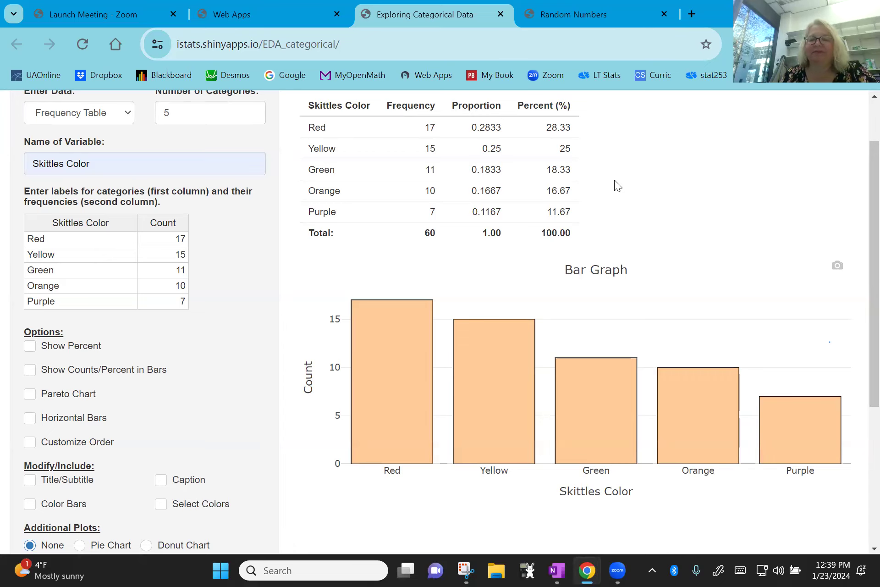
Step: Enable individual color selection for the graph and set the Red category's bar to bright red
{"action": "scroll", "coordinate": [204, 410], "scroll_direction": "down", "scroll_amount": 1}
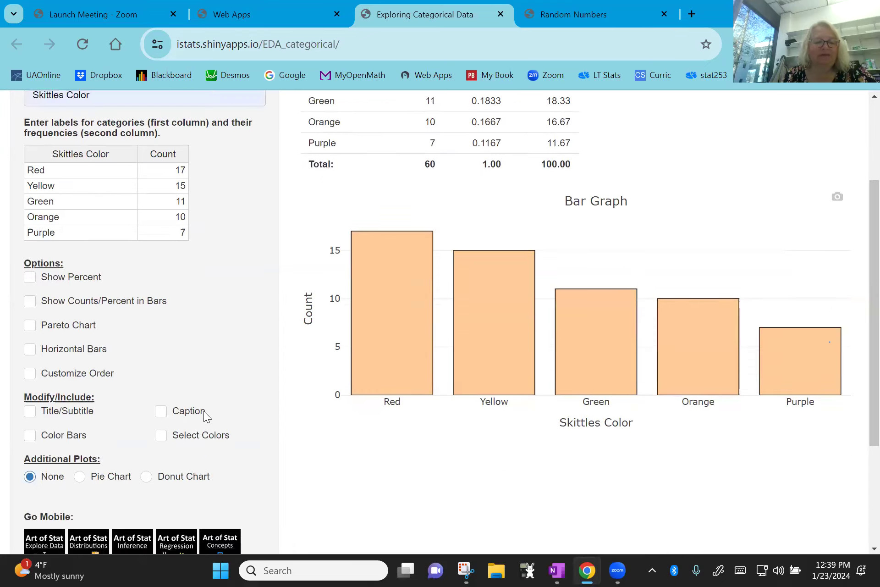
{"action": "left_click", "coordinate": [161, 435]}
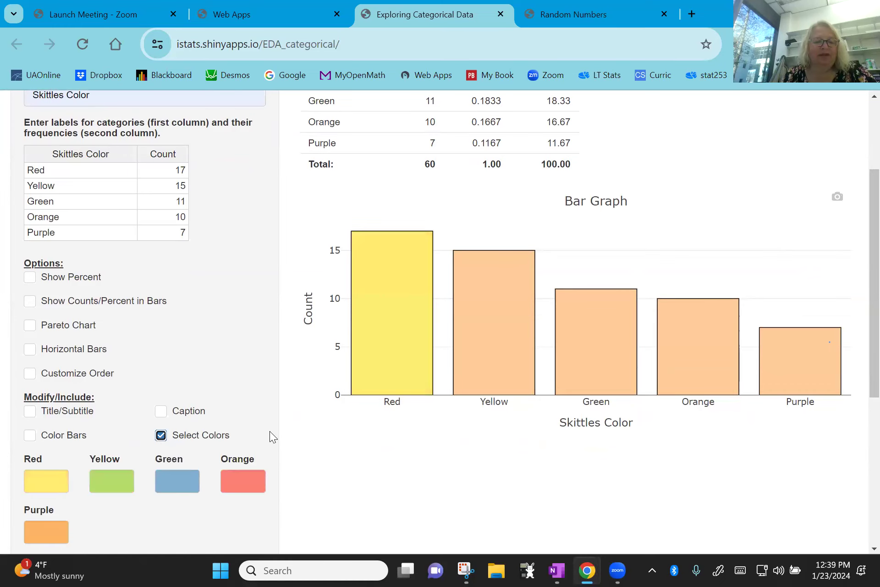
{"action": "scroll", "coordinate": [270, 434], "scroll_direction": "down", "scroll_amount": 1}
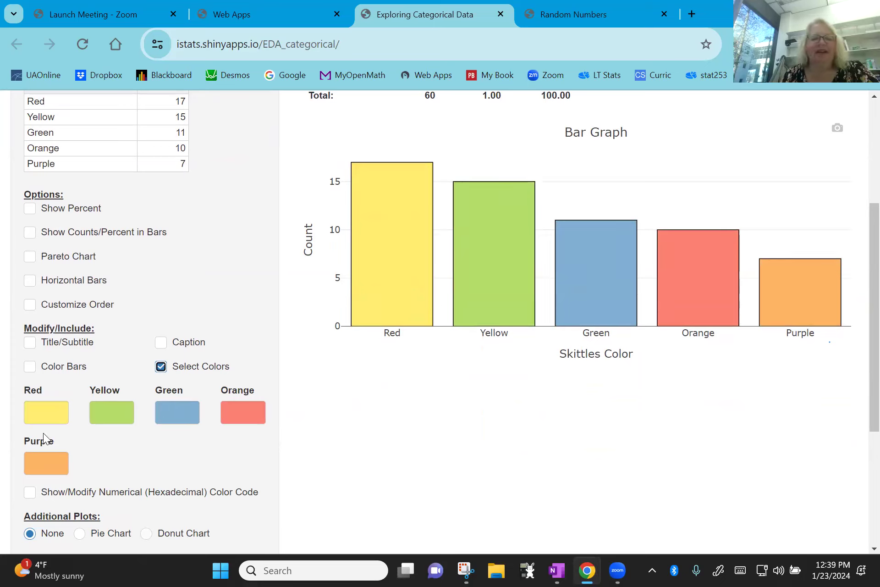
{"action": "left_click", "coordinate": [44, 411]}
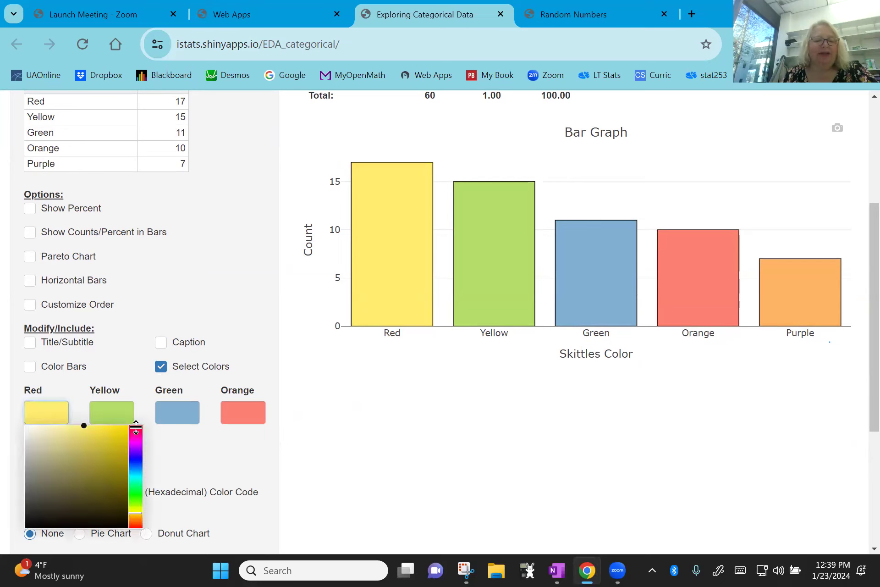
{"action": "left_click", "coordinate": [135, 429]}
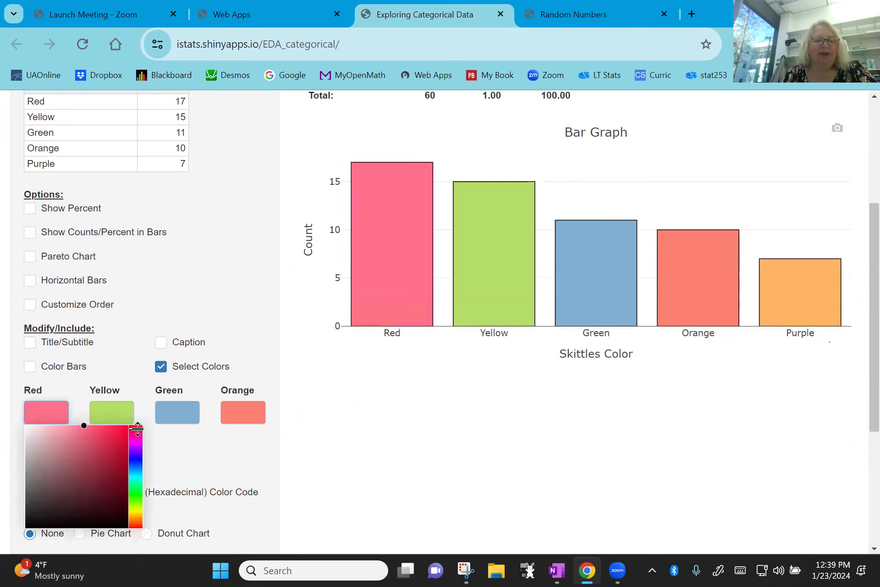
{"action": "left_click", "coordinate": [120, 428]}
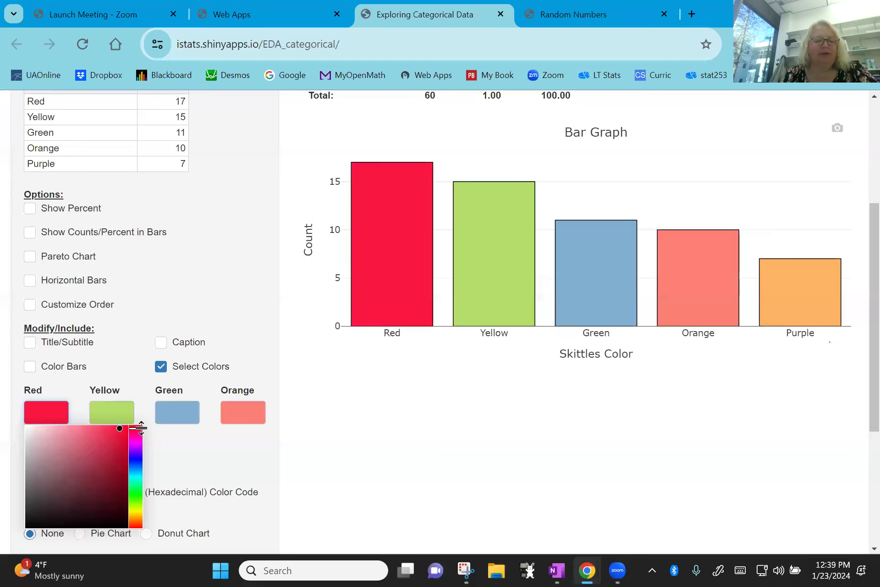
{"action": "left_click", "coordinate": [138, 426]}
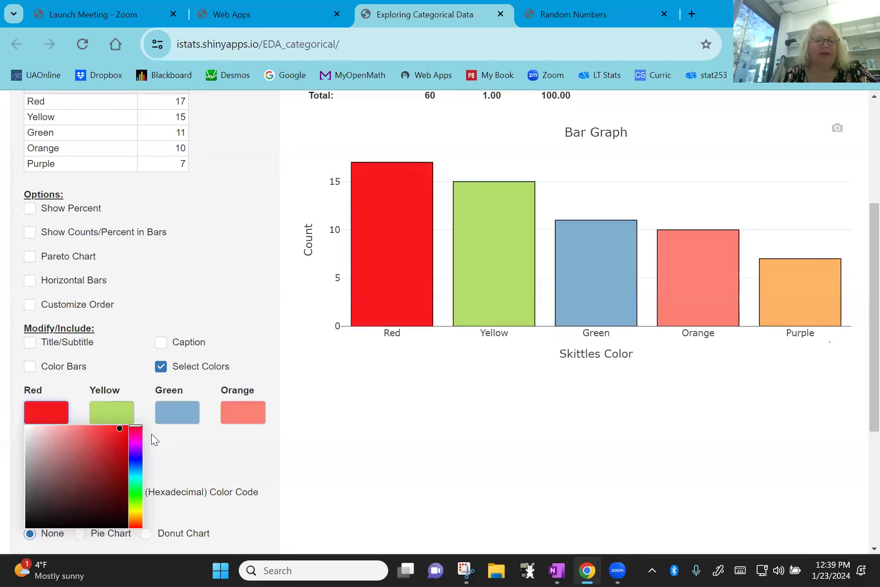
Step: Set the Yellow category's bar to a strong, slightly dark yellow
{"action": "left_click", "coordinate": [111, 410]}
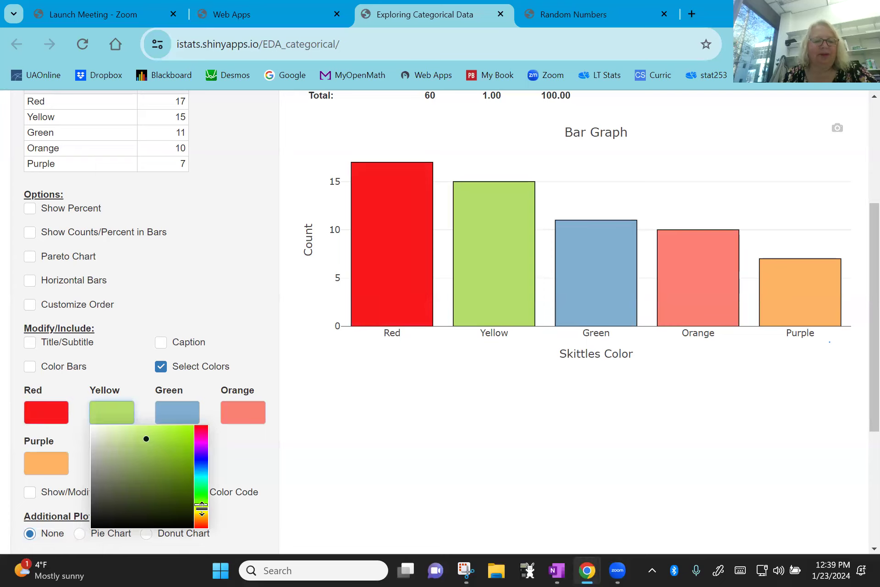
{"action": "left_click", "coordinate": [201, 509]}
{"action": "left_click", "coordinate": [186, 435]}
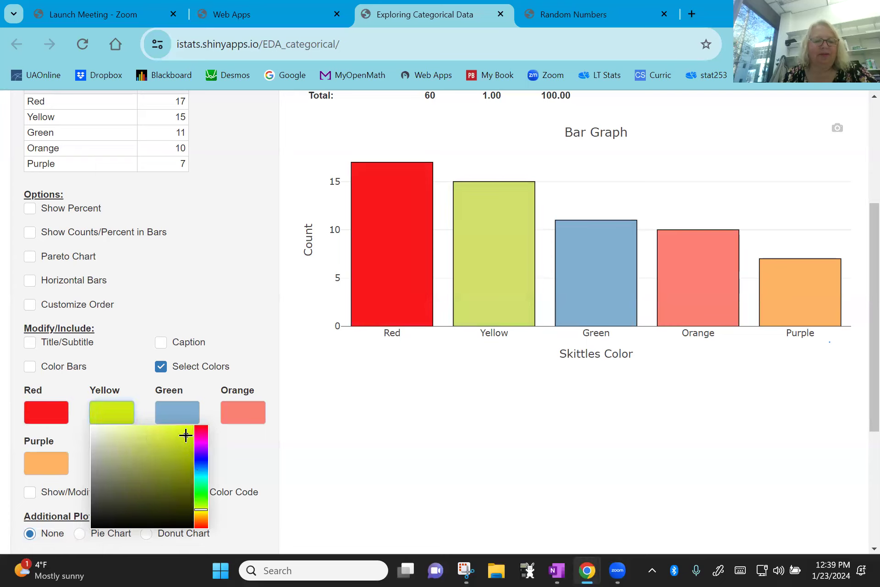
{"action": "left_click", "coordinate": [201, 512]}
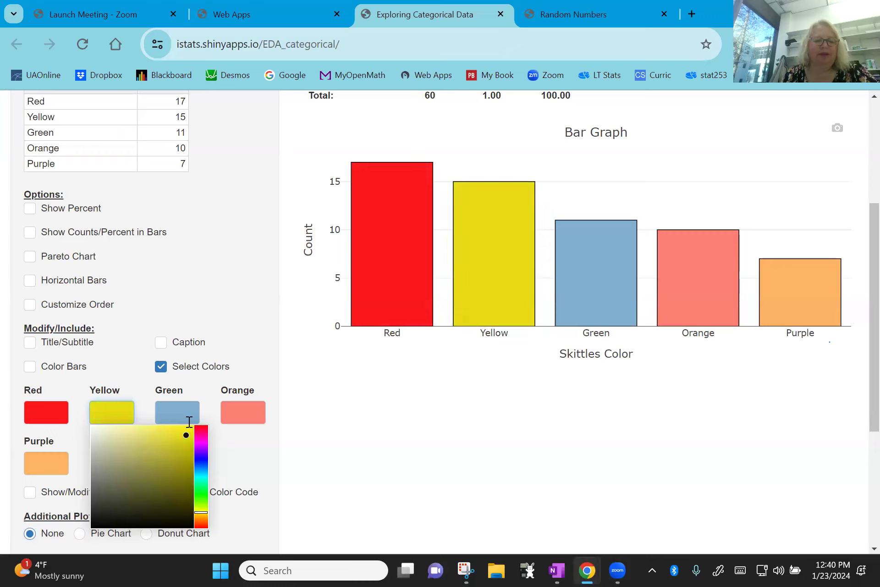
Step: Set the Green category's bar to a bright green
{"action": "left_click", "coordinate": [177, 413]}
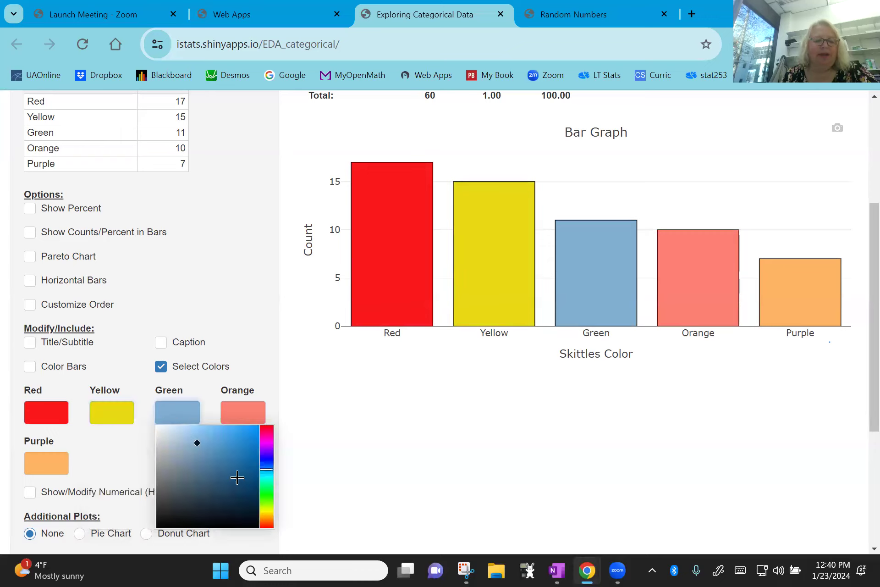
{"action": "left_click", "coordinate": [266, 495]}
{"action": "left_click", "coordinate": [241, 435]}
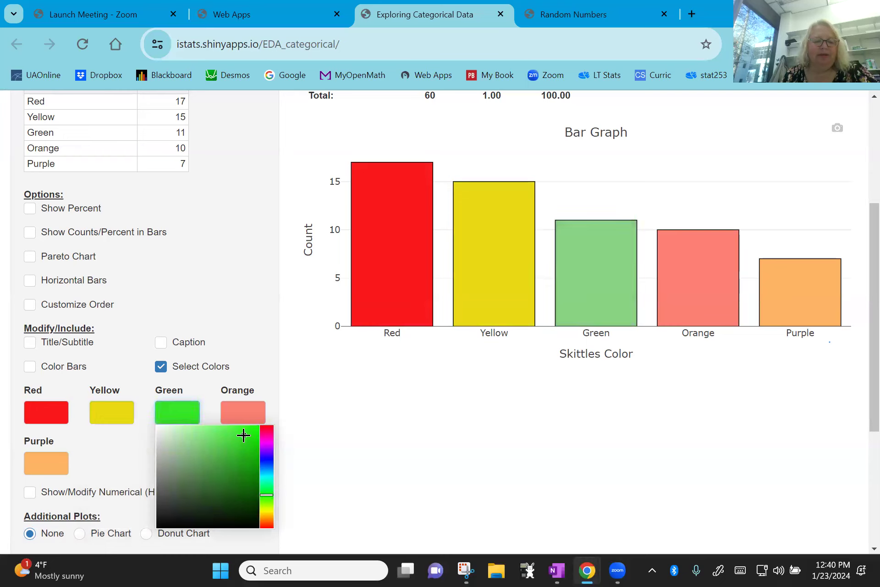
Step: Set the Orange category's bar to a medium orange shade
{"action": "left_click", "coordinate": [250, 407]}
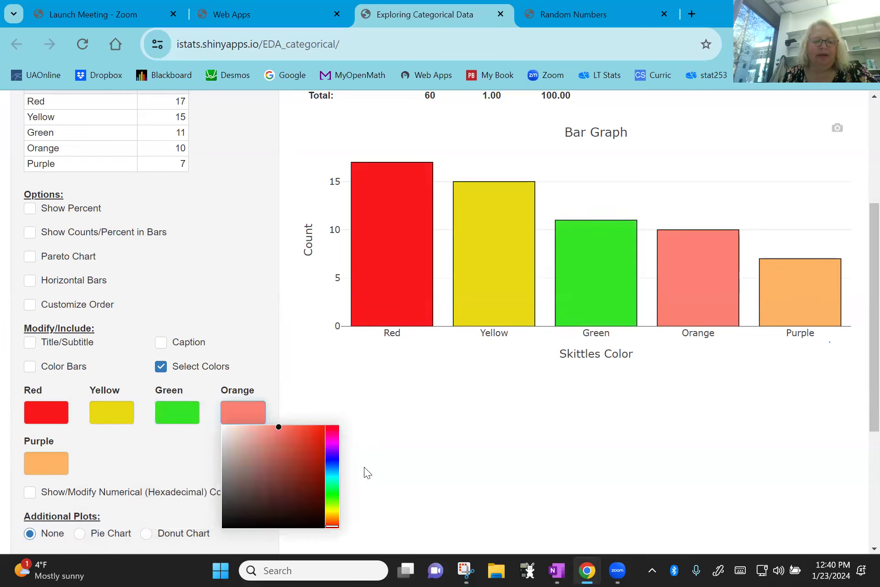
{"action": "left_click", "coordinate": [333, 515]}
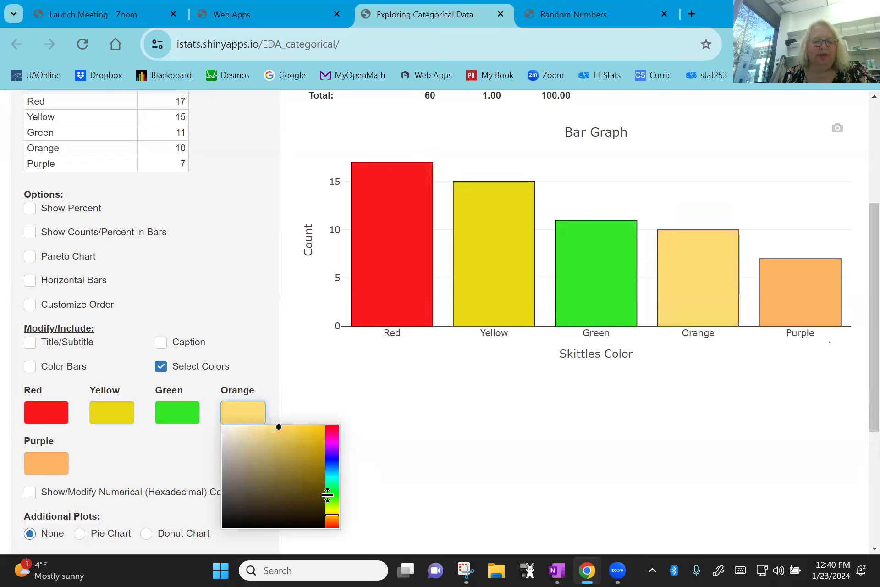
{"action": "left_click", "coordinate": [333, 518]}
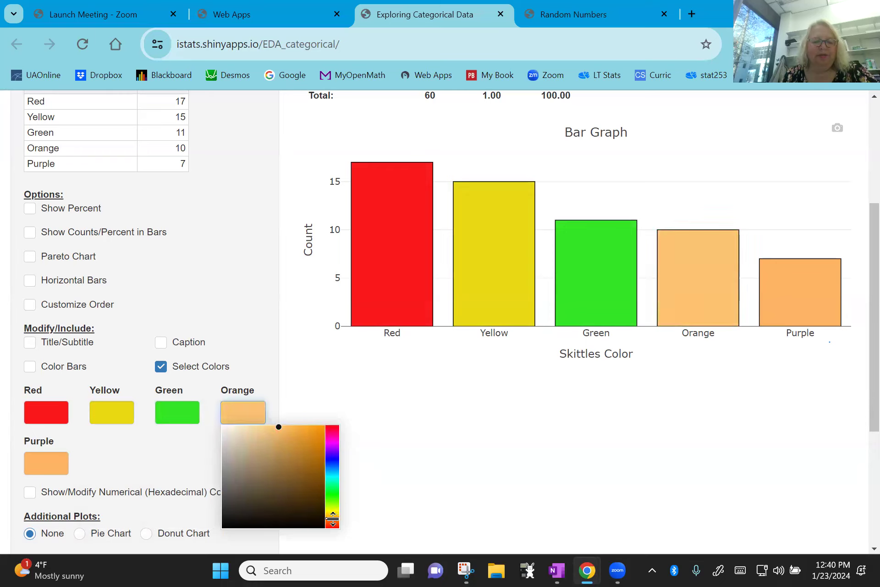
{"action": "left_click", "coordinate": [307, 436]}
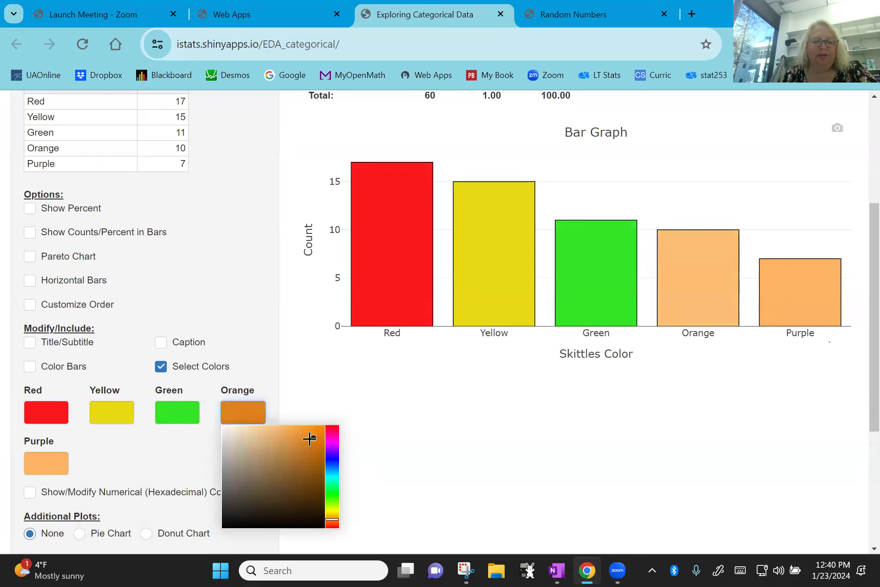
{"action": "left_click", "coordinate": [306, 434]}
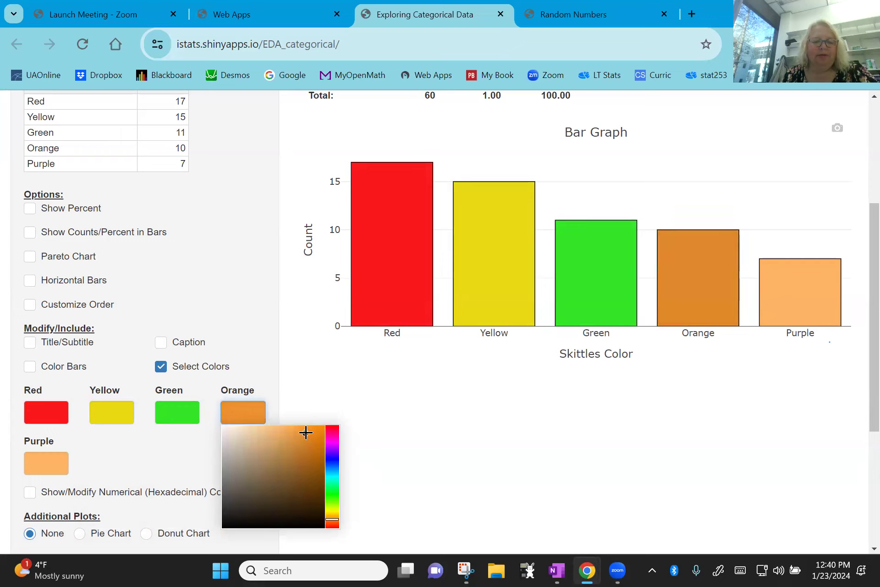
Step: Set the Purple category's bar to a light purple and close the color picker
{"action": "left_click", "coordinate": [56, 462]}
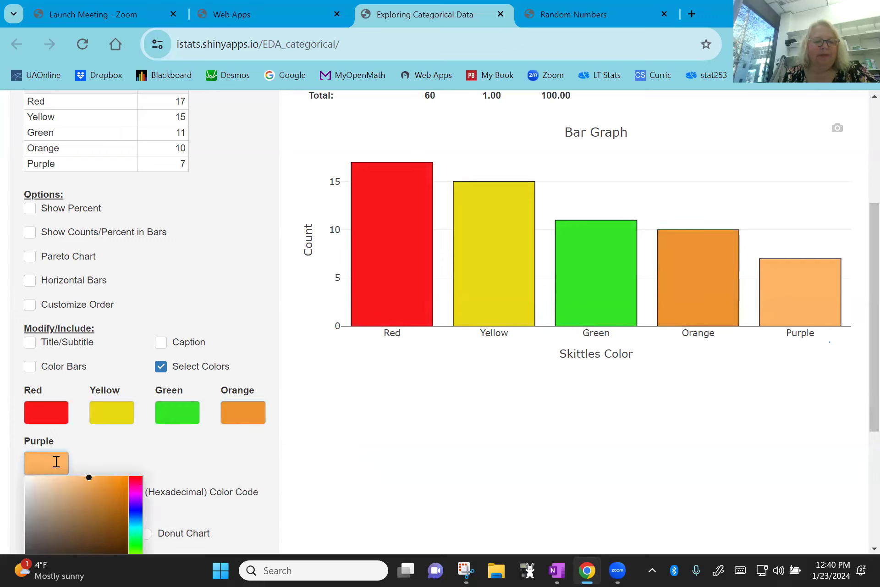
{"action": "left_click", "coordinate": [135, 499]}
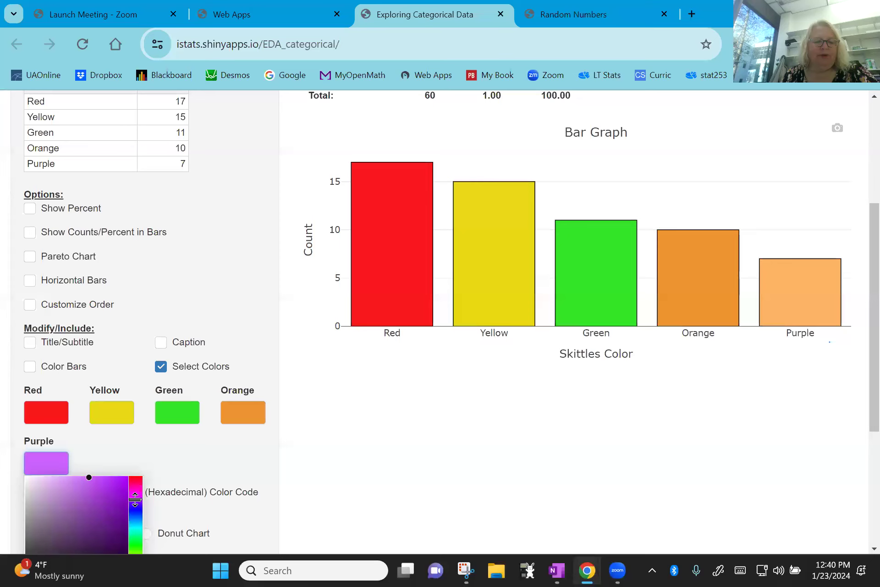
{"action": "left_click", "coordinate": [200, 458]}
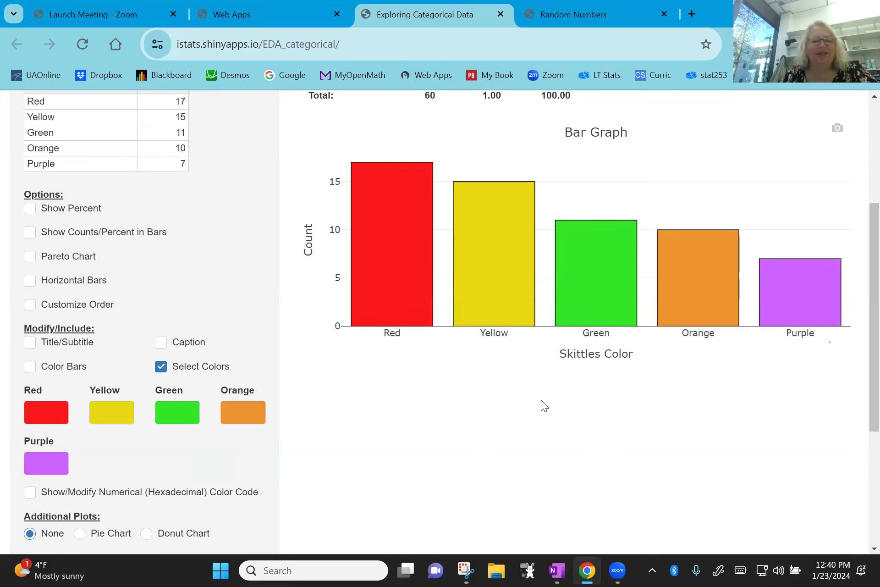
Step: Try the Color Bars option on the bar graph and turn it back off
{"action": "left_click", "coordinate": [64, 369]}
{"action": "left_click", "coordinate": [65, 370]}
{"action": "left_click", "coordinate": [57, 374]}
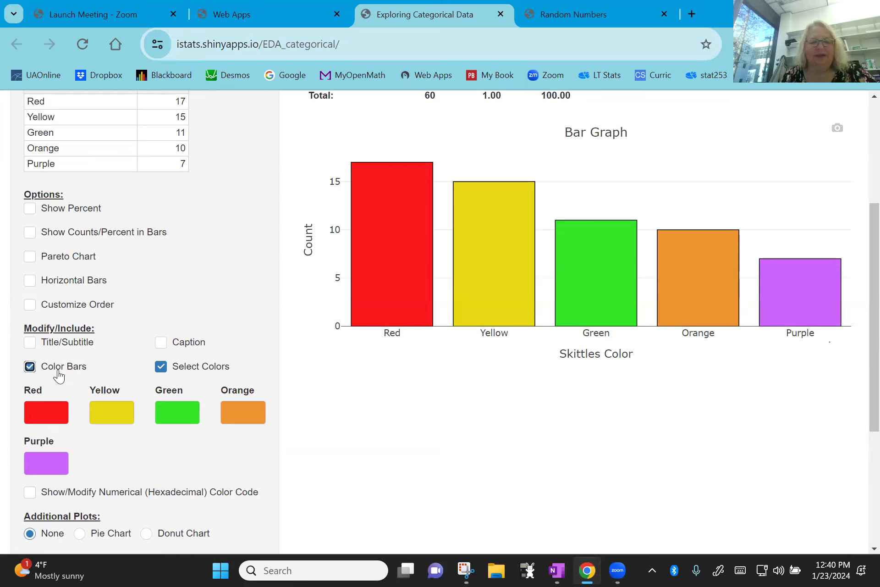
{"action": "left_click", "coordinate": [59, 373]}
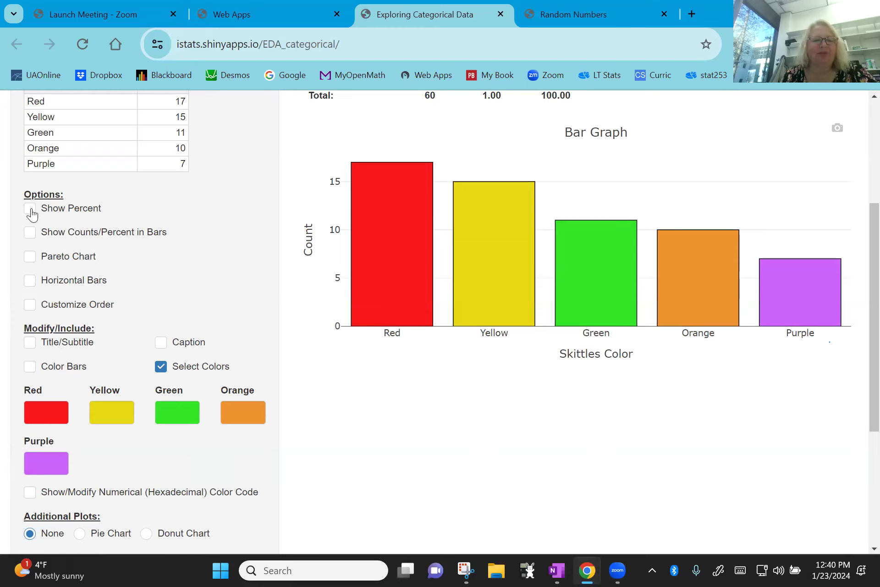
Step: Preview the bar graph with percents on the vertical axis and return it to counts
{"action": "left_click", "coordinate": [29, 210]}
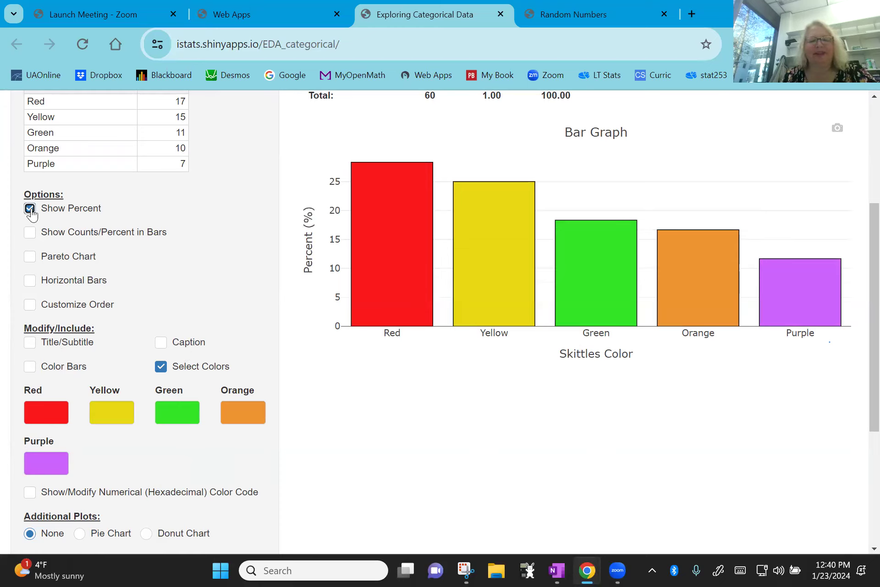
{"action": "left_click", "coordinate": [30, 209]}
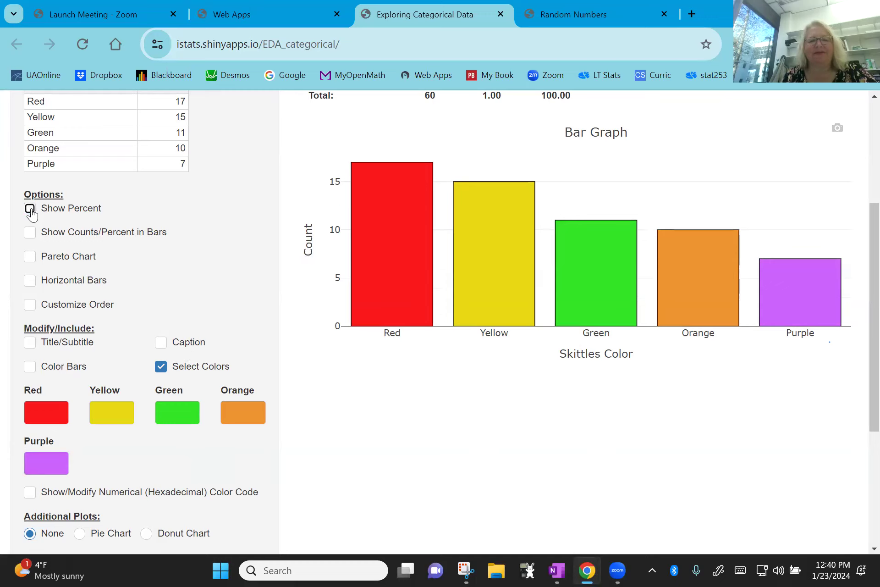
{"action": "left_click", "coordinate": [30, 209]}
{"action": "left_click", "coordinate": [29, 209]}
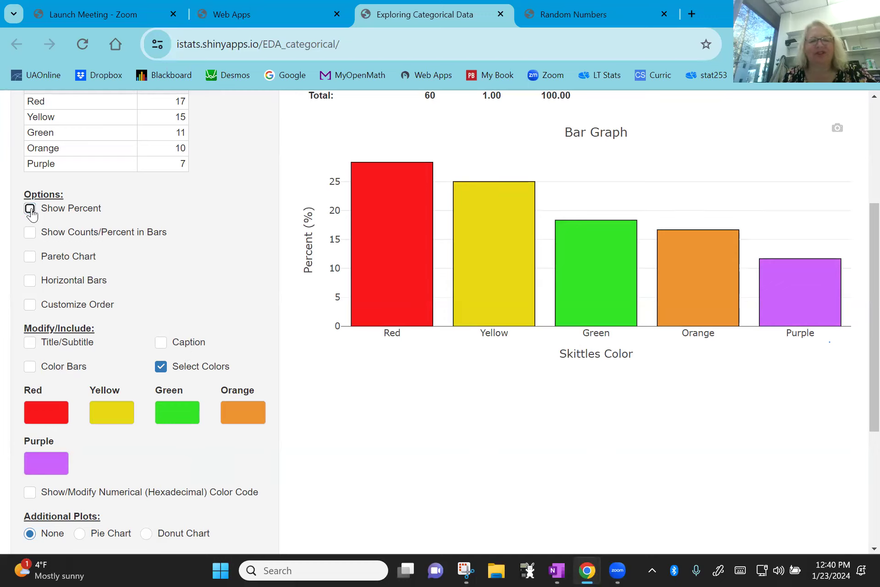
Step: Show the counts inside the bars, and try the Pareto Chart option before turning it off again
{"action": "left_click", "coordinate": [30, 233]}
{"action": "mouse_move", "coordinate": [393, 185]}
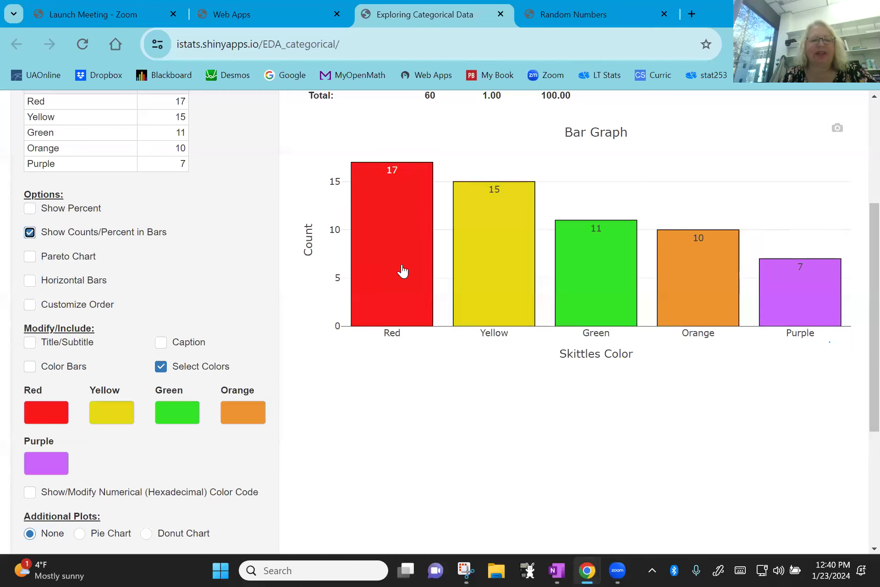
{"action": "mouse_move", "coordinate": [534, 256]}
{"action": "left_click", "coordinate": [83, 259]}
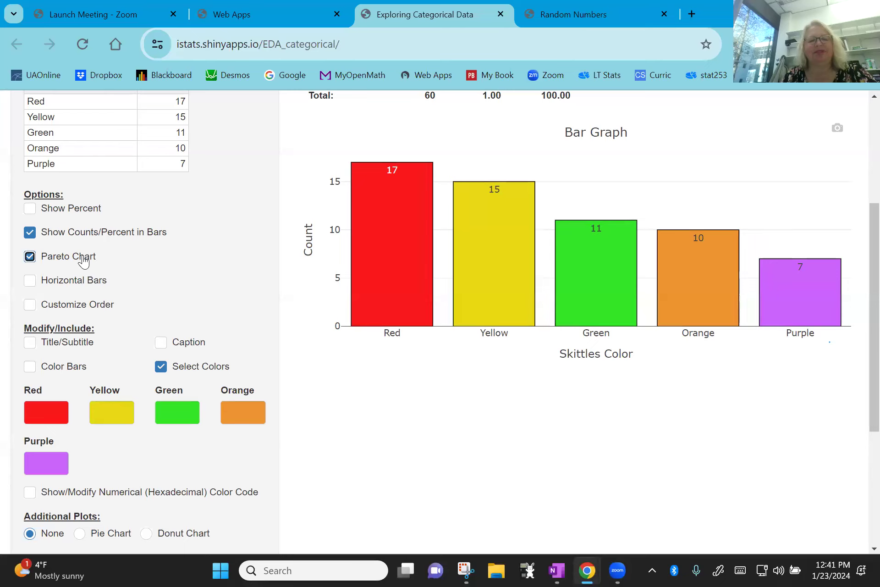
{"action": "left_click", "coordinate": [83, 260]}
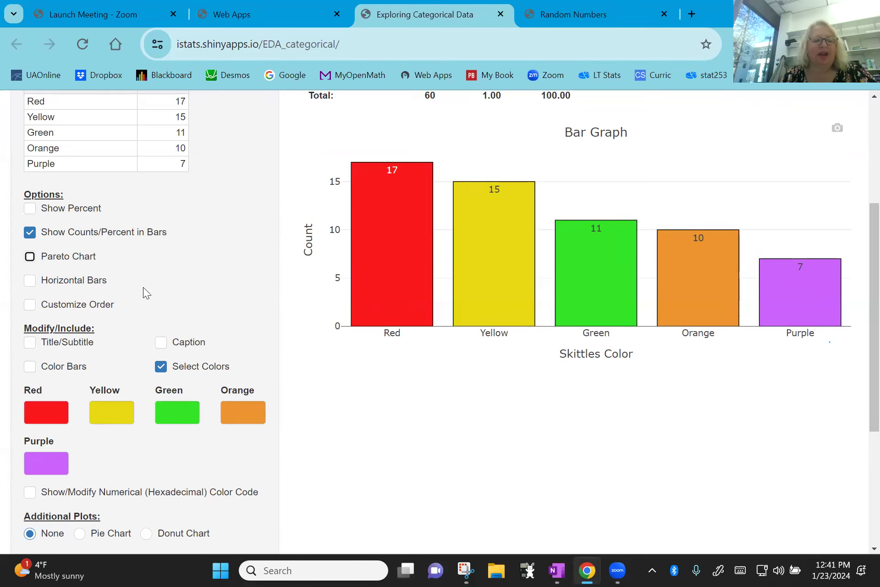
Step: Add a pie chart of the Skittles colors as an additional plot
{"action": "scroll", "coordinate": [143, 287], "scroll_direction": "down", "scroll_amount": 3}
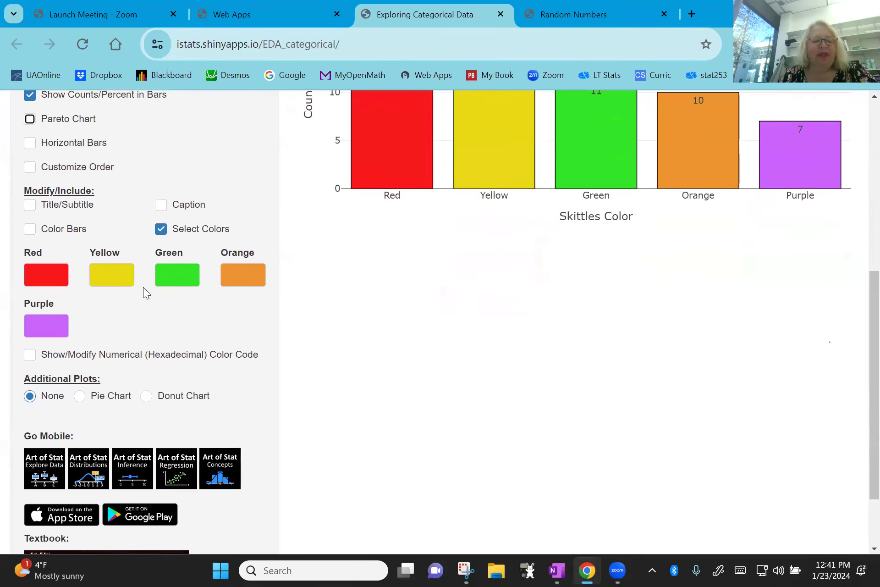
{"action": "scroll", "coordinate": [143, 287], "scroll_direction": "down", "scroll_amount": 1}
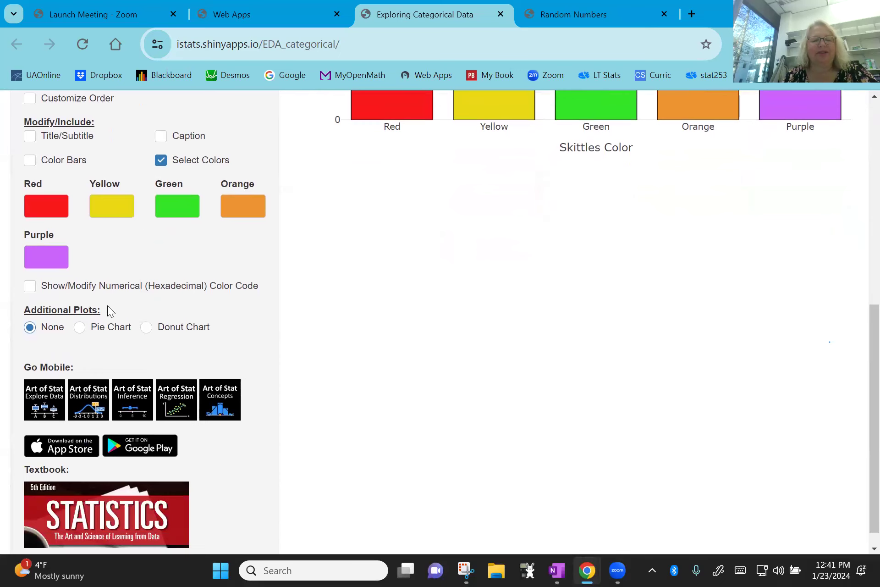
{"action": "left_click", "coordinate": [115, 328]}
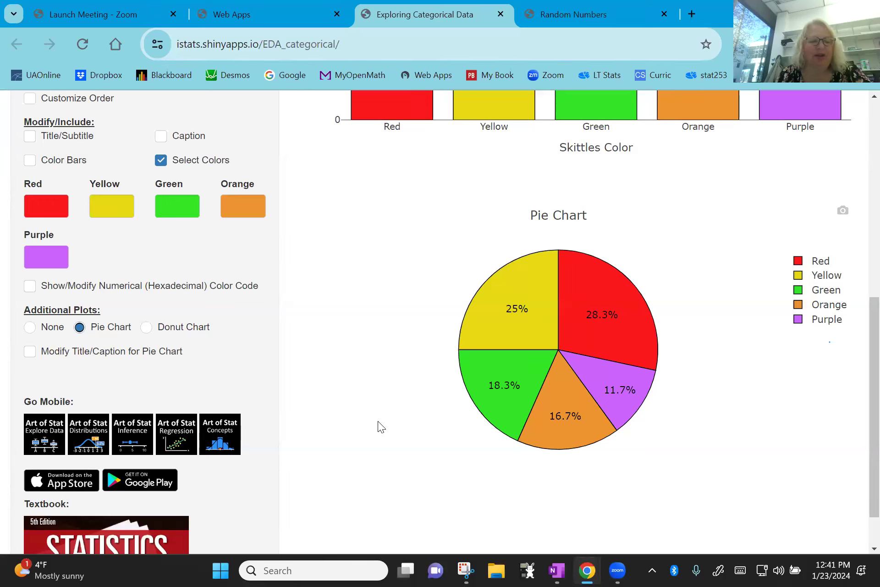
Step: Return to the frequency table at the start of the page and switch to the OneNote notes on relative-frequency distributions
{"action": "scroll", "coordinate": [378, 421], "scroll_direction": "up", "scroll_amount": 9}
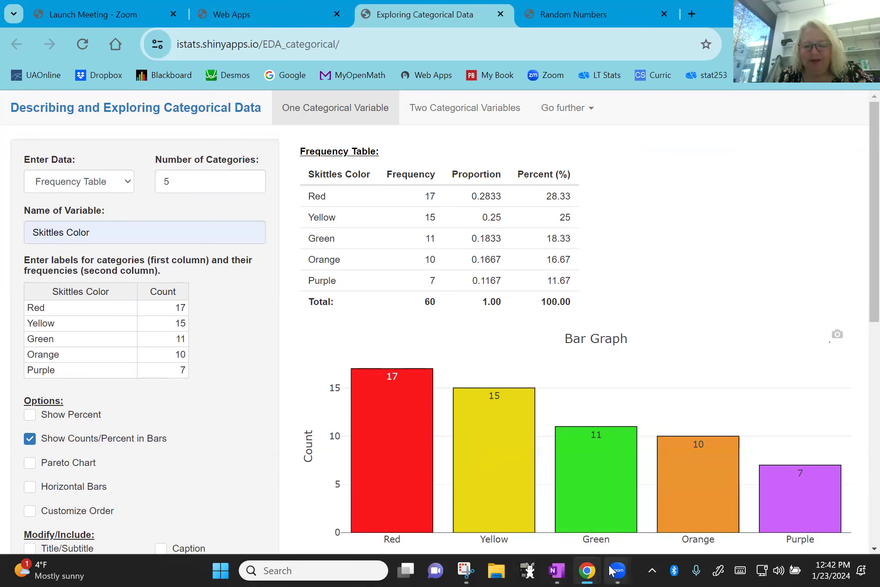
{"action": "mouse_move", "coordinate": [588, 571]}
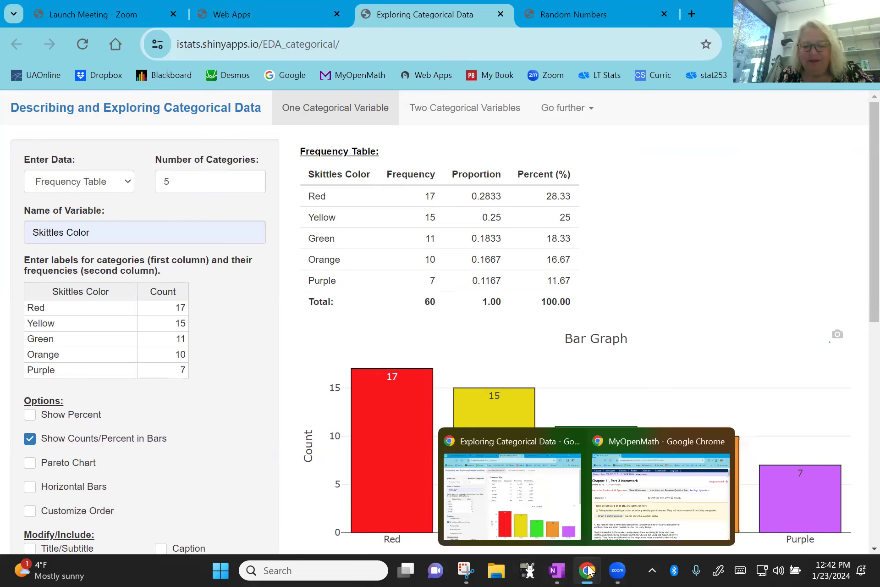
{"action": "left_click", "coordinate": [535, 488]}
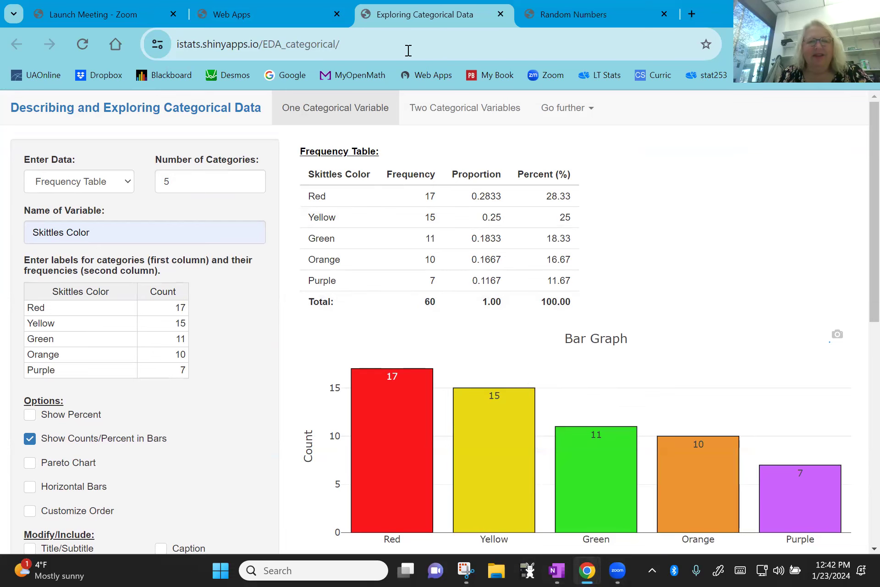
{"action": "left_click", "coordinate": [558, 571]}
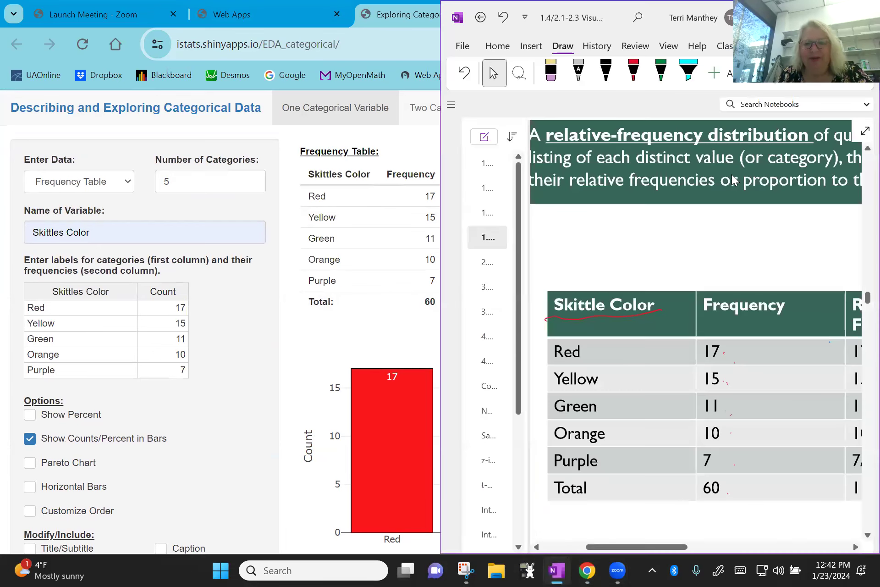
Step: Maximize the notes window and read through the relative-frequency instructions for the calculator and Art of Stat Web Apps, up to the Skittle Color Distribution charts
{"action": "left_click", "coordinate": [832, 17]}
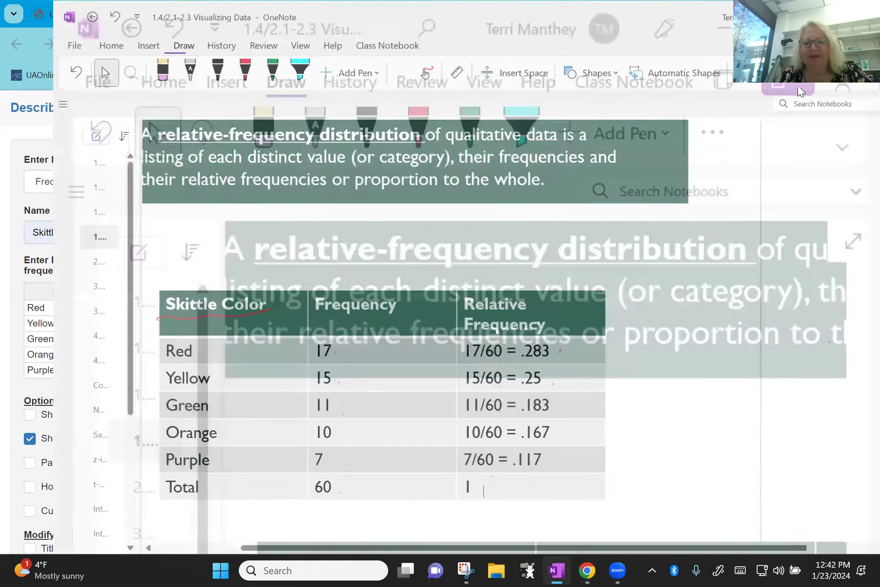
{"action": "scroll", "coordinate": [514, 466], "scroll_direction": "down", "scroll_amount": 15}
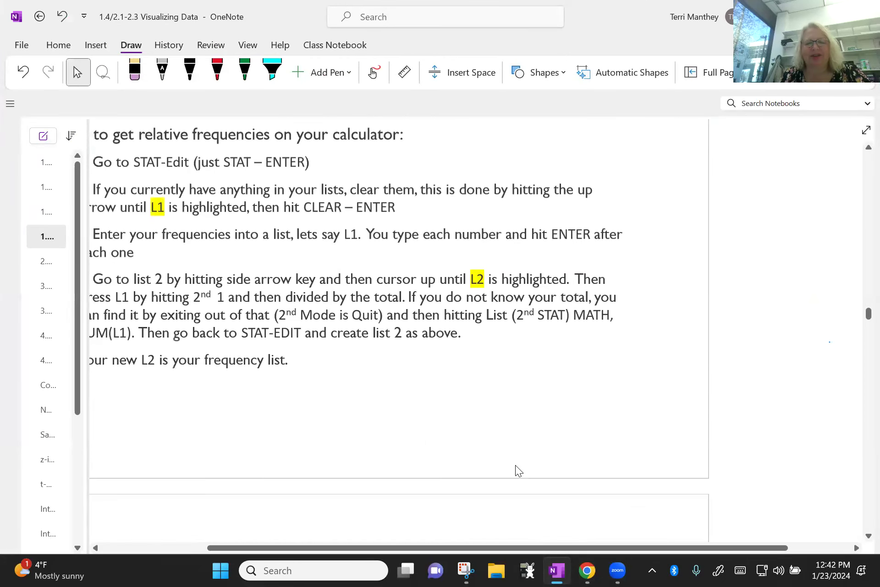
{"action": "scroll", "coordinate": [515, 465], "scroll_direction": "up", "scroll_amount": 2}
{"action": "scroll", "coordinate": [515, 465], "scroll_direction": "down", "scroll_amount": 10}
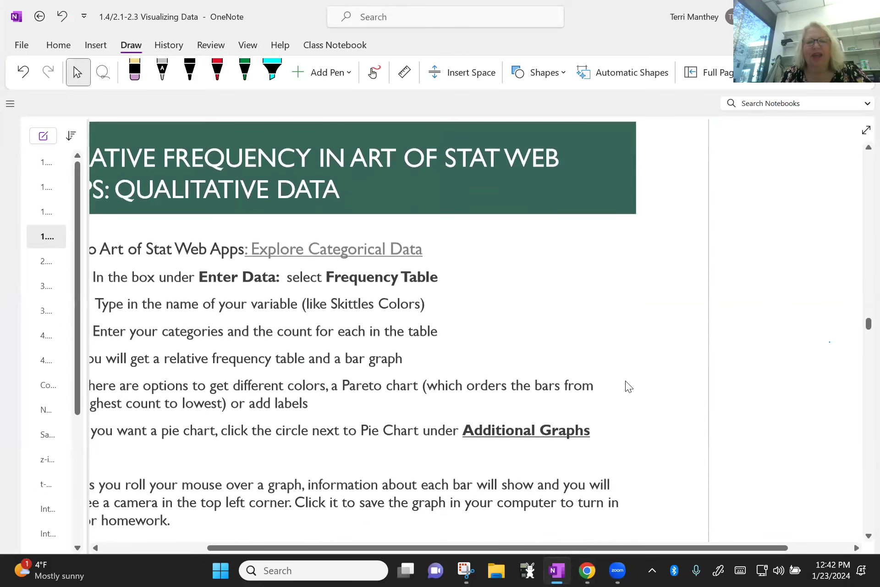
{"action": "scroll", "coordinate": [628, 387], "scroll_direction": "left", "scroll_amount": 5}
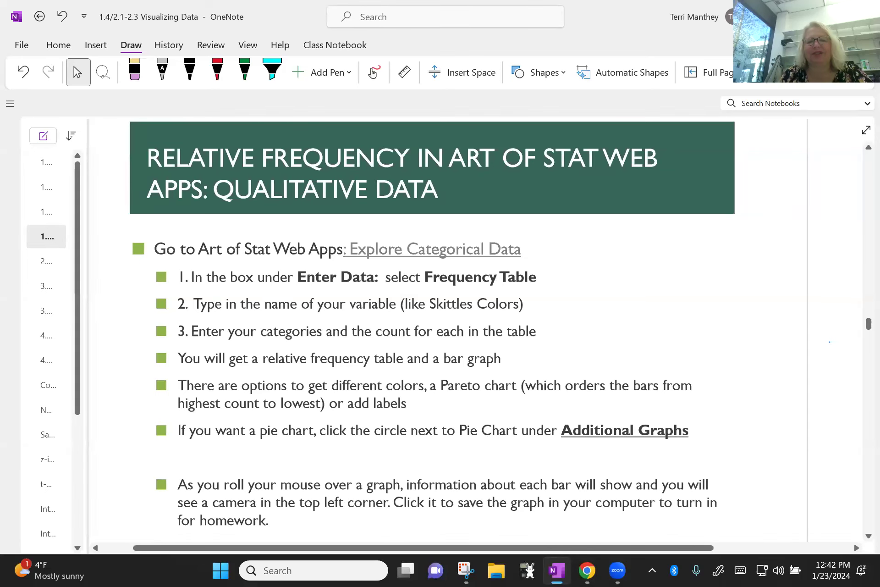
{"action": "scroll", "coordinate": [645, 318], "scroll_direction": "down", "scroll_amount": 1}
{"action": "scroll", "coordinate": [646, 319], "scroll_direction": "up", "scroll_amount": 1}
{"action": "scroll", "coordinate": [646, 319], "scroll_direction": "down", "scroll_amount": 2}
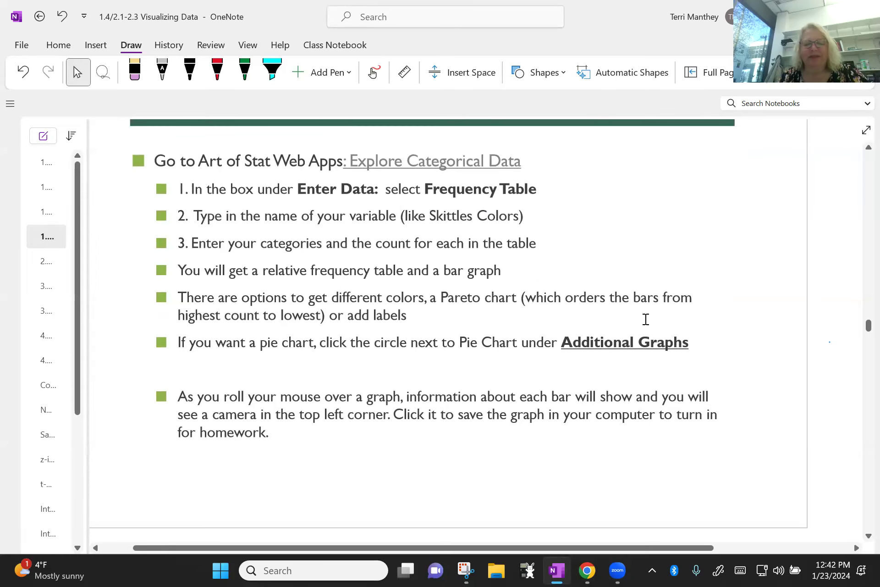
{"action": "scroll", "coordinate": [646, 319], "scroll_direction": "down", "scroll_amount": 10}
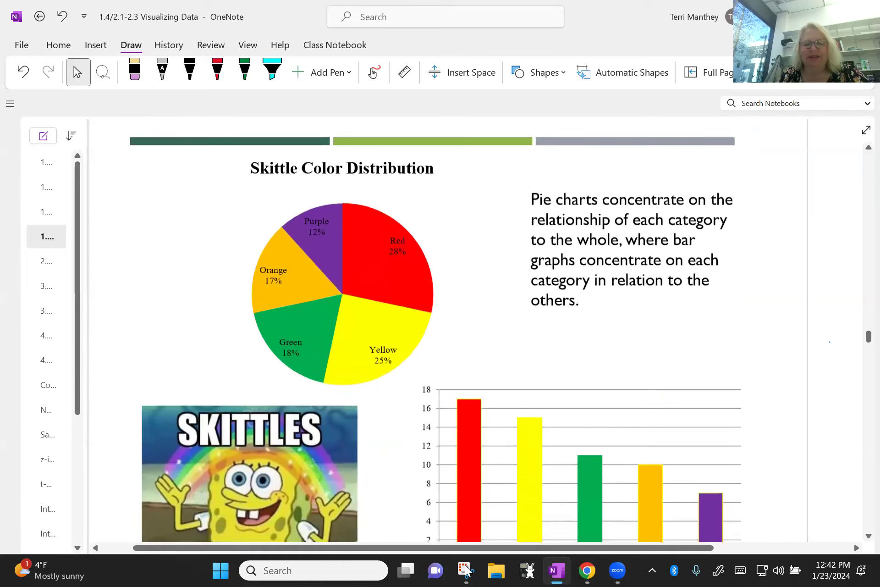
Step: Switch to the Exploring Categorical Data page in Chrome and save snapshots of the bar graph and the pie chart
{"action": "mouse_move", "coordinate": [589, 571]}
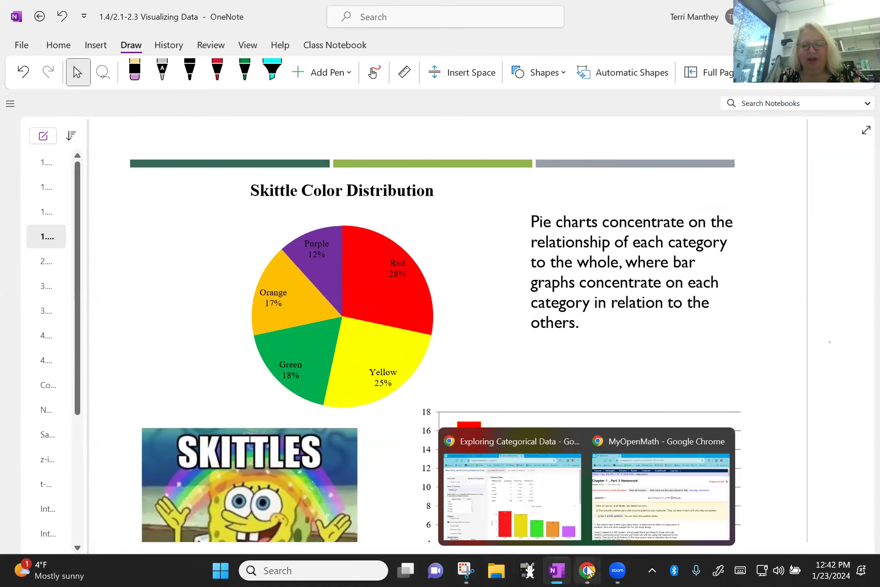
{"action": "left_click", "coordinate": [561, 532]}
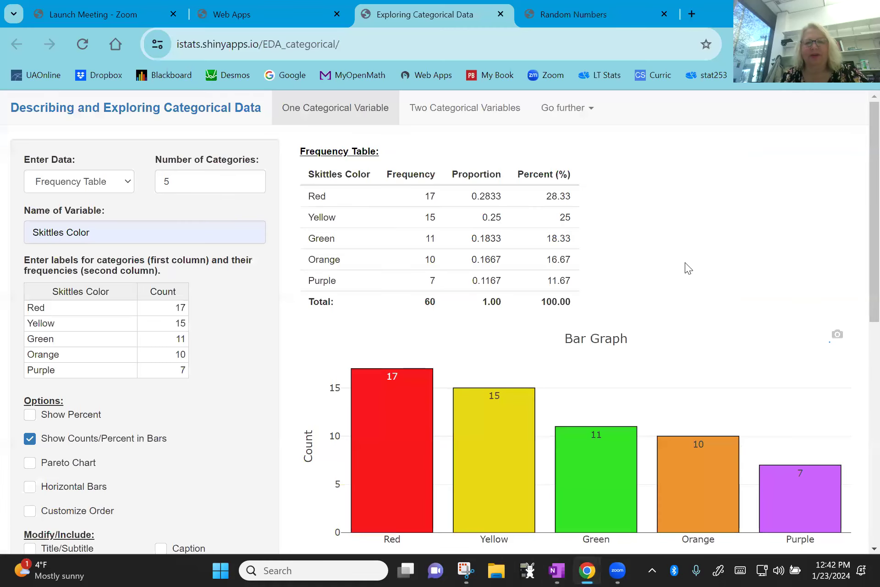
{"action": "scroll", "coordinate": [686, 258], "scroll_direction": "down", "scroll_amount": 3}
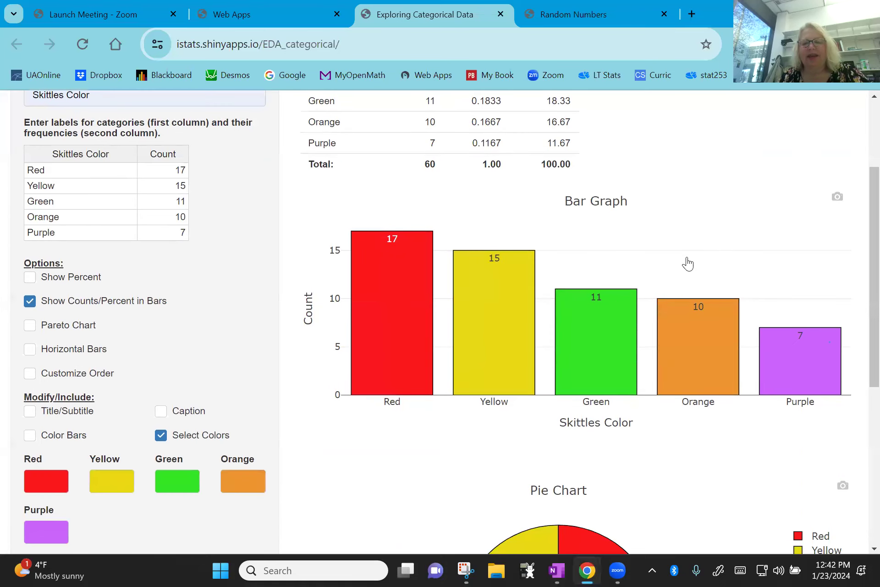
{"action": "scroll", "coordinate": [688, 264], "scroll_direction": "down", "scroll_amount": 2}
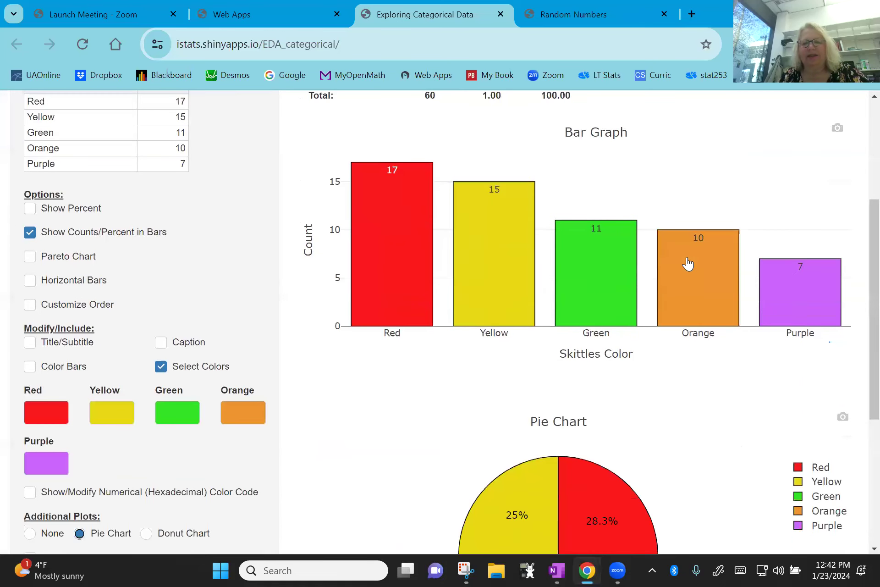
{"action": "left_click", "coordinate": [837, 129]}
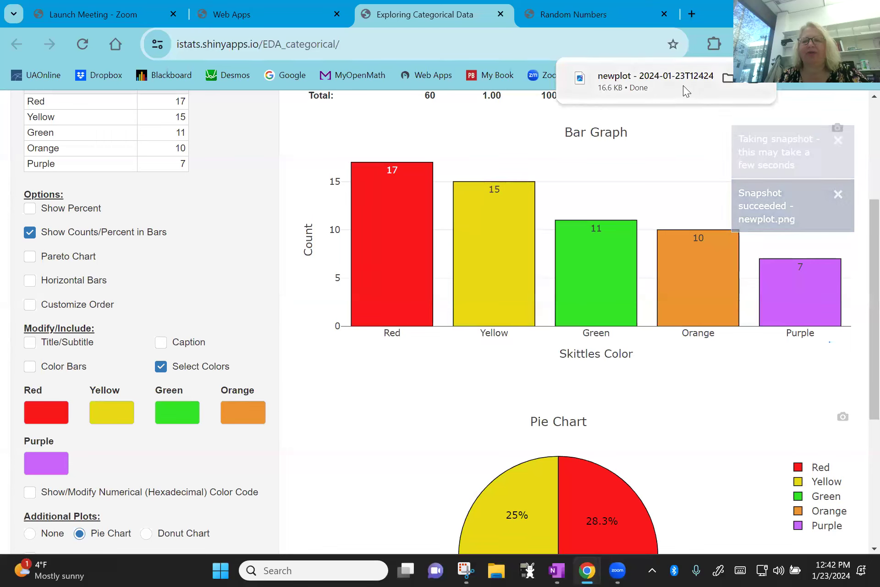
{"action": "left_click", "coordinate": [844, 418]}
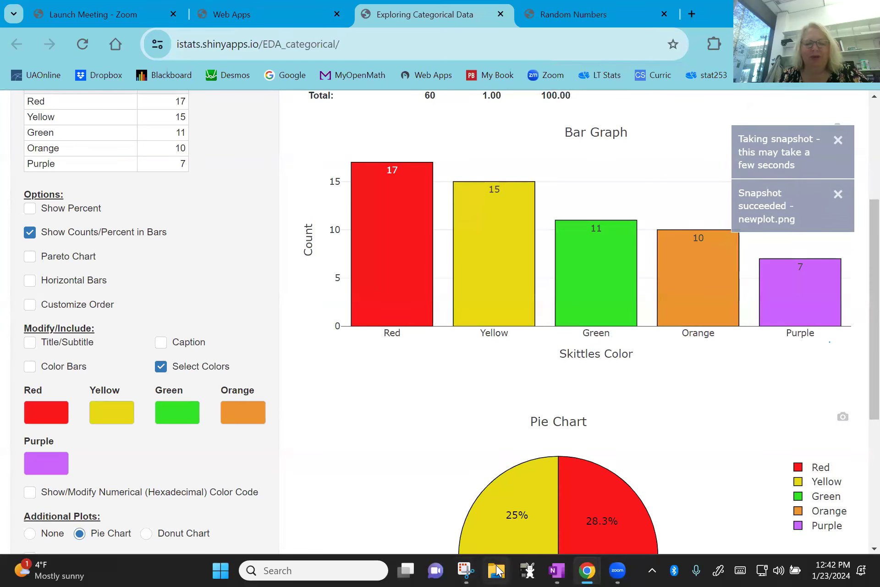
Step: In File Explorer's Downloads folder, open the newest newplot PNG with Photos just once to view the pie chart, and close it
{"action": "left_click", "coordinate": [498, 570]}
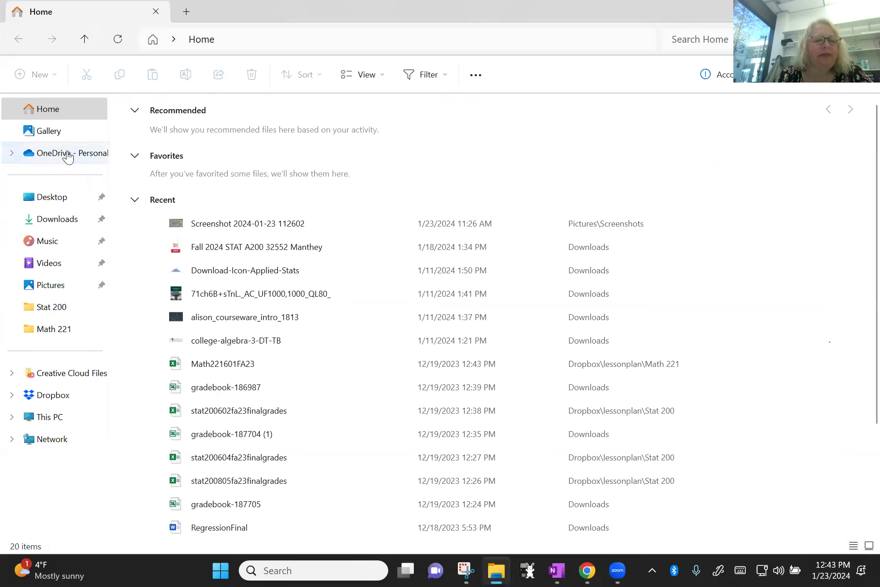
{"action": "left_click", "coordinate": [67, 225]}
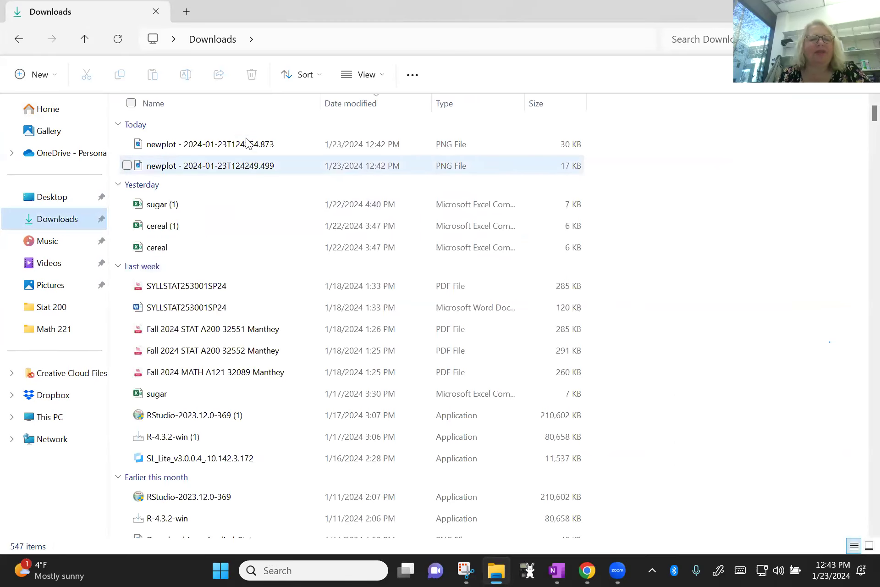
{"action": "left_click", "coordinate": [159, 146]}
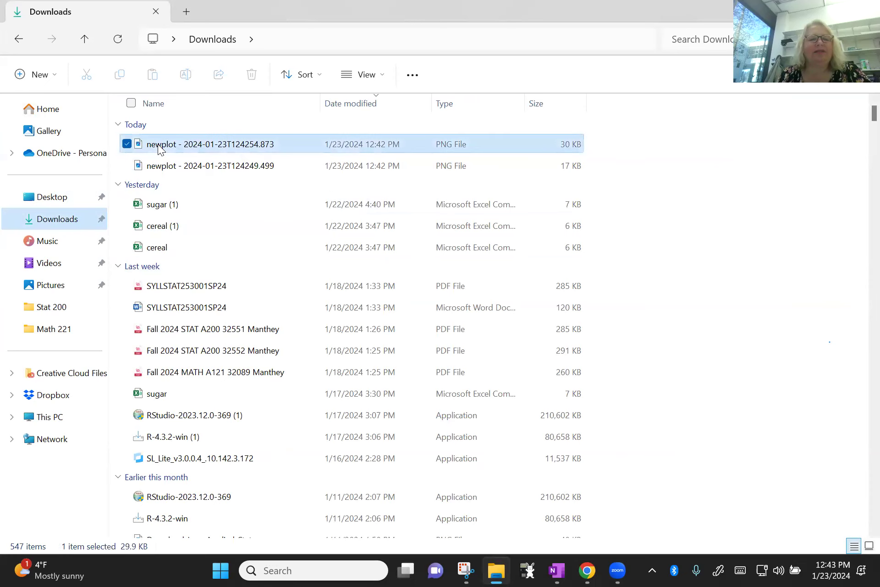
{"action": "double_click", "coordinate": [202, 145]}
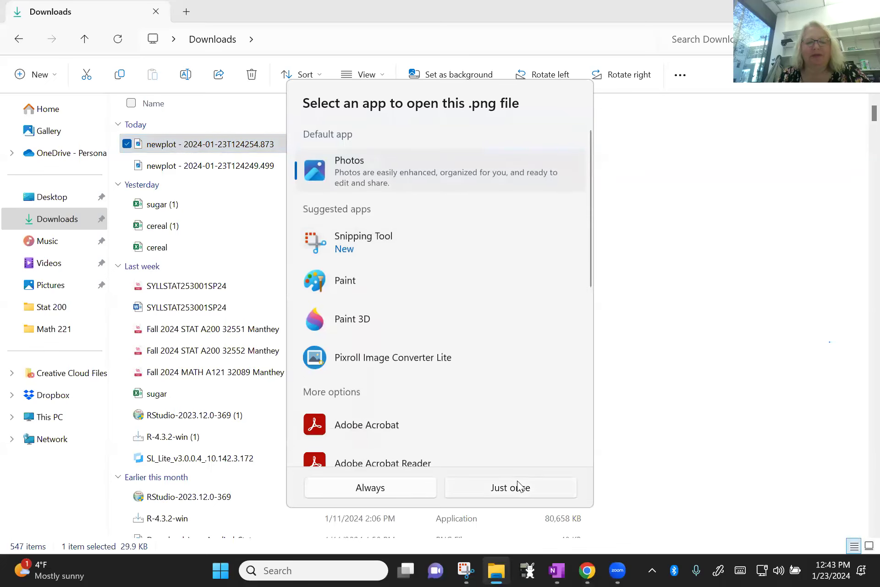
{"action": "left_click", "coordinate": [503, 485]}
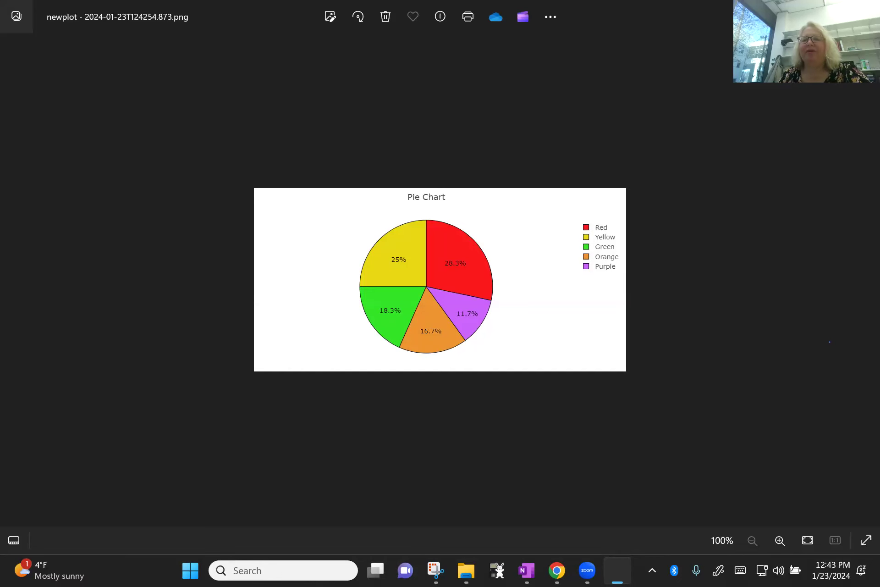
{"action": "left_click", "coordinate": [864, 14]}
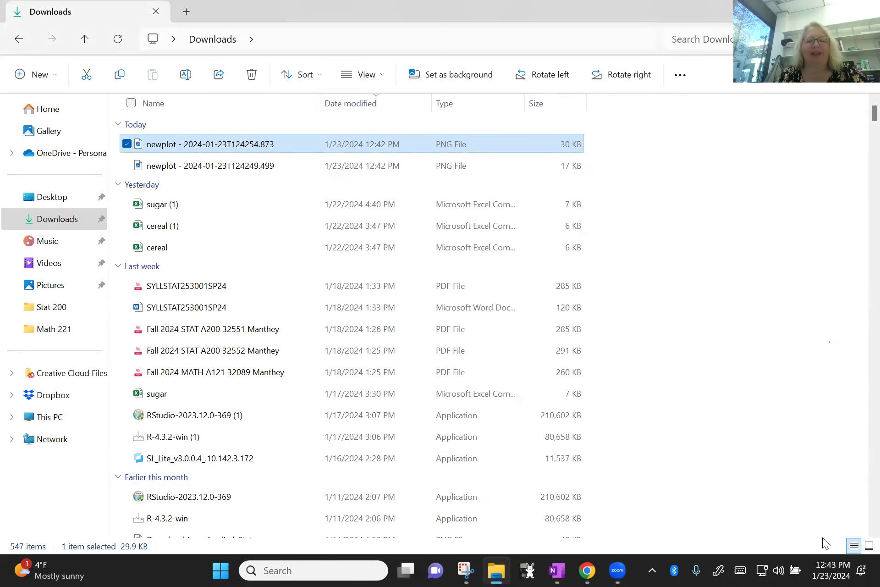
Step: Return to the Exploring Categorical Data page in Chrome and review the pie chart, bar graph and frequency table
{"action": "left_click", "coordinate": [588, 570]}
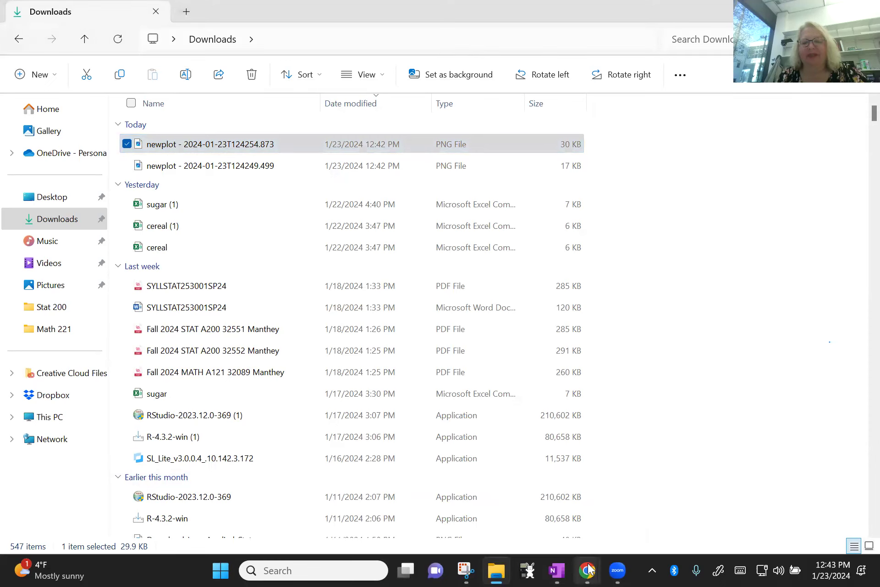
{"action": "left_click", "coordinate": [552, 513]}
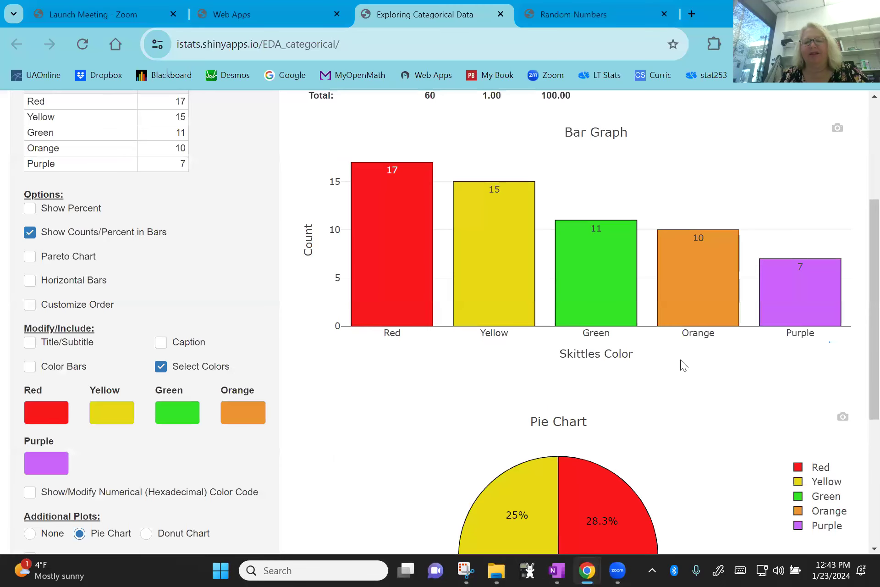
{"action": "scroll", "coordinate": [680, 359], "scroll_direction": "down", "scroll_amount": 3}
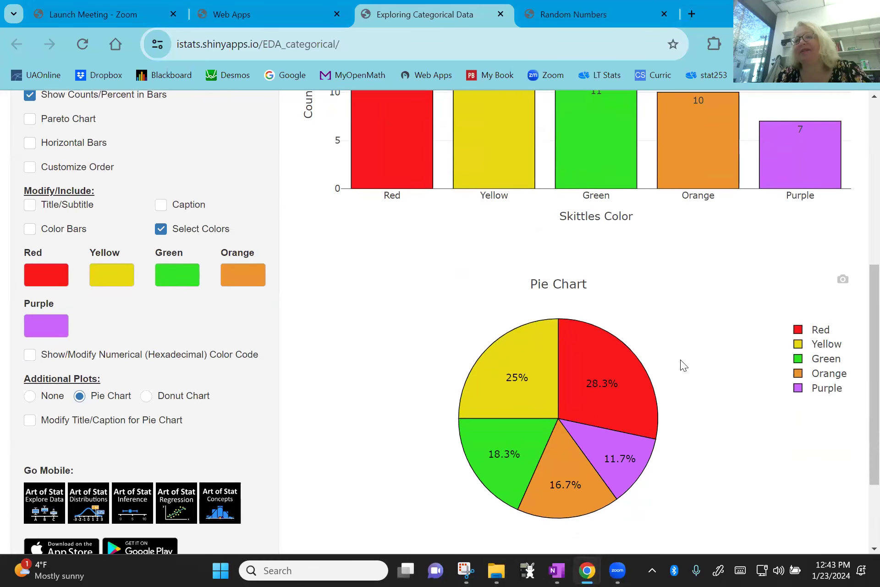
{"action": "scroll", "coordinate": [681, 360], "scroll_direction": "up", "scroll_amount": 3}
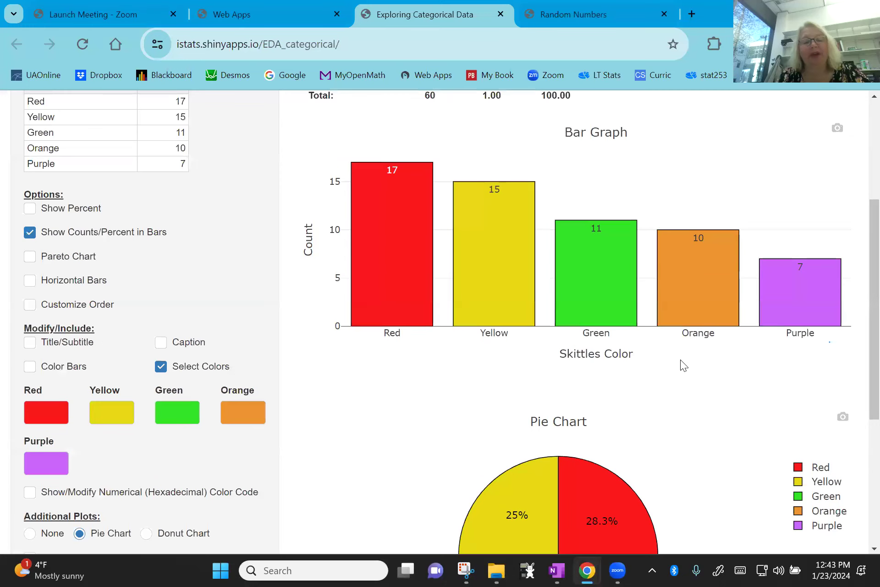
{"action": "scroll", "coordinate": [680, 362], "scroll_direction": "up", "scroll_amount": 3}
{"action": "scroll", "coordinate": [680, 360], "scroll_direction": "up", "scroll_amount": 2}
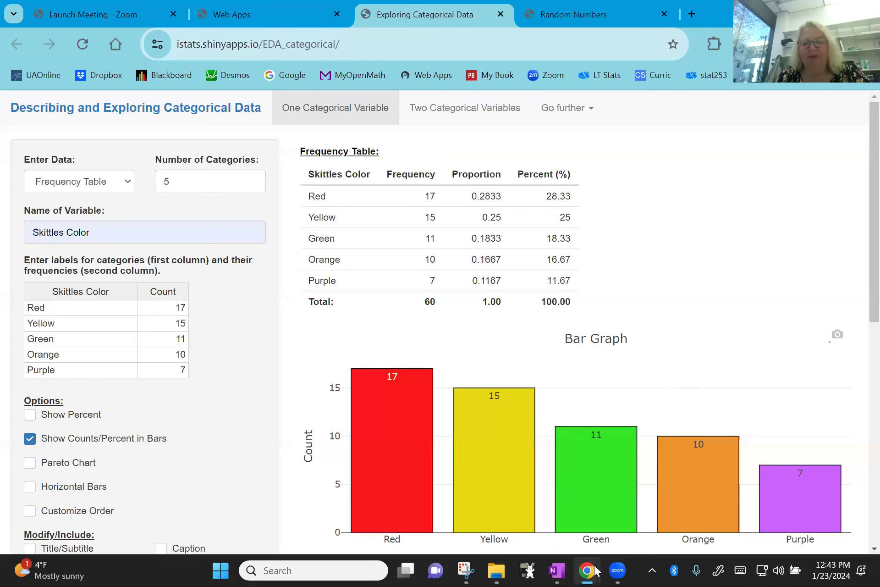
Step: Switch to the OneNote lesson notes and examine the Skittles bar graph below the pie chart
{"action": "mouse_move", "coordinate": [595, 572]}
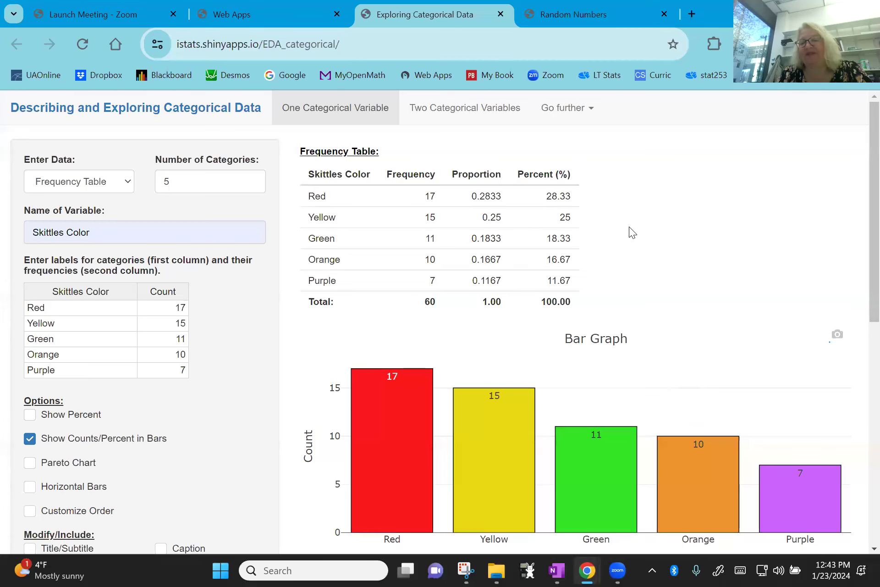
{"action": "left_click", "coordinate": [559, 571]}
{"action": "scroll", "coordinate": [550, 373], "scroll_direction": "down", "scroll_amount": 10}
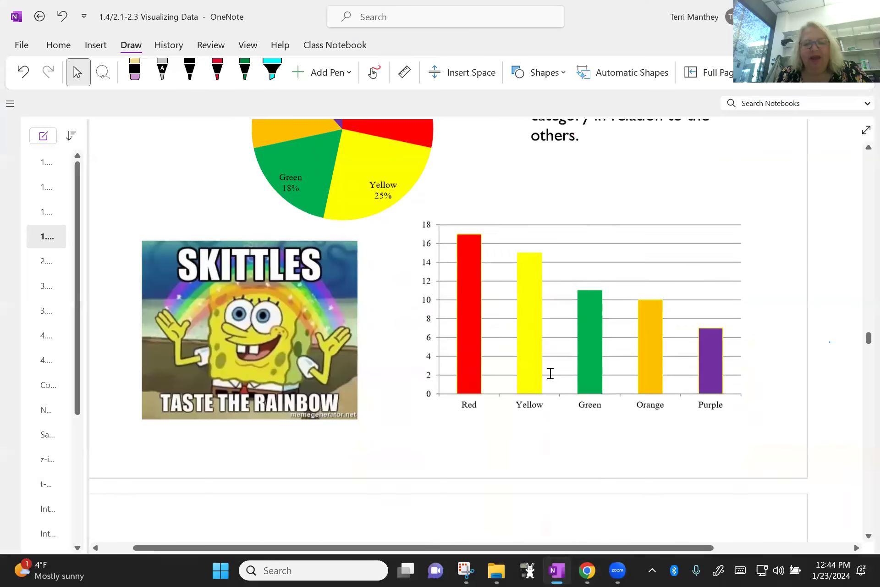